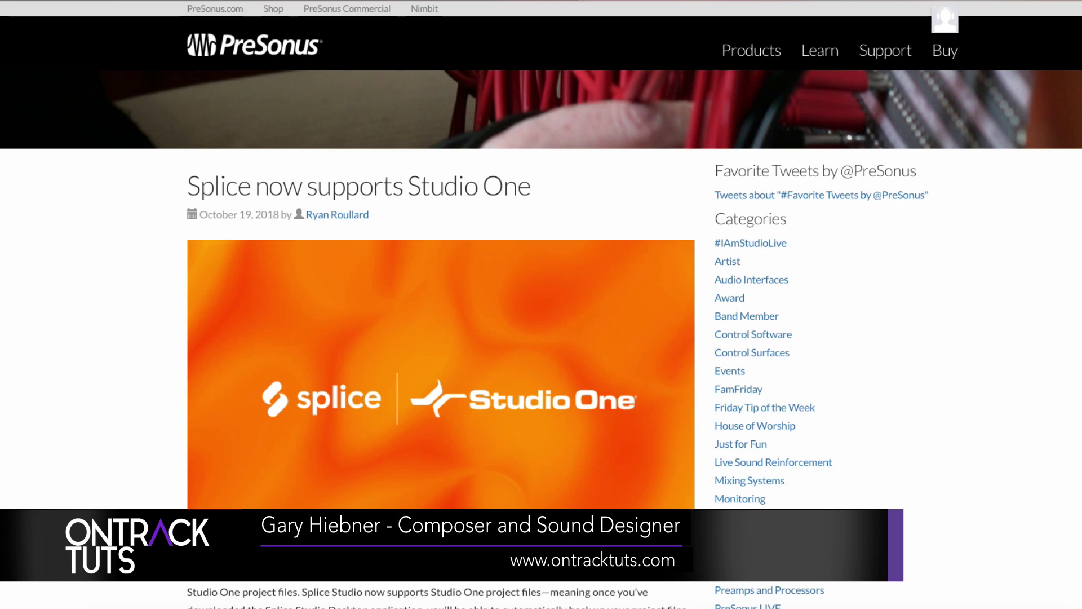
- Scroll down the PreSonus Splice news article to its 'learn more and sign up' link
scroll(541, 338, "down", 3)
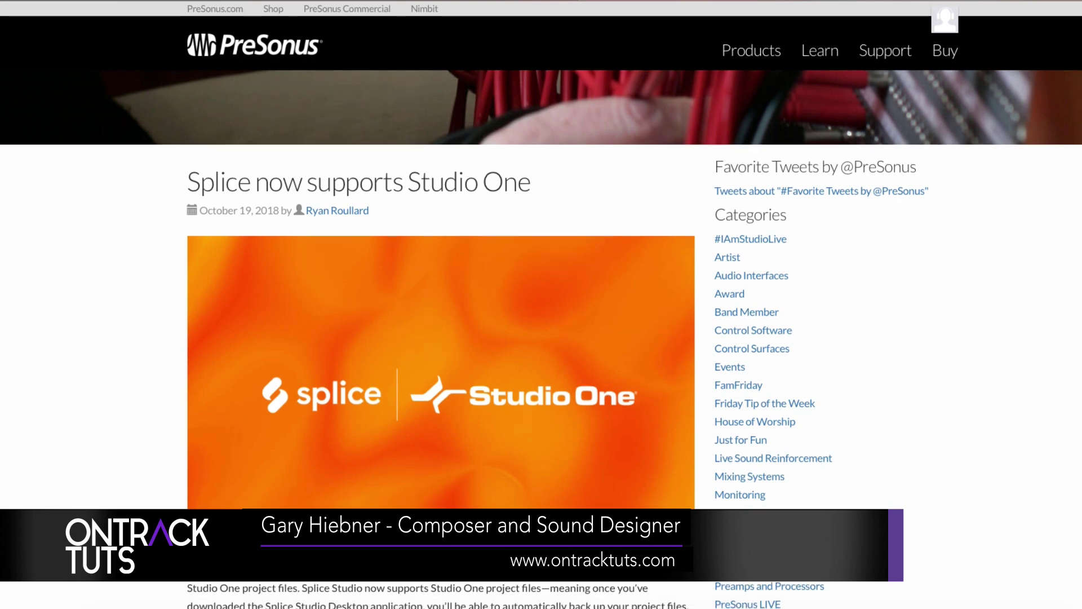
scroll(541, 338, "down", 4)
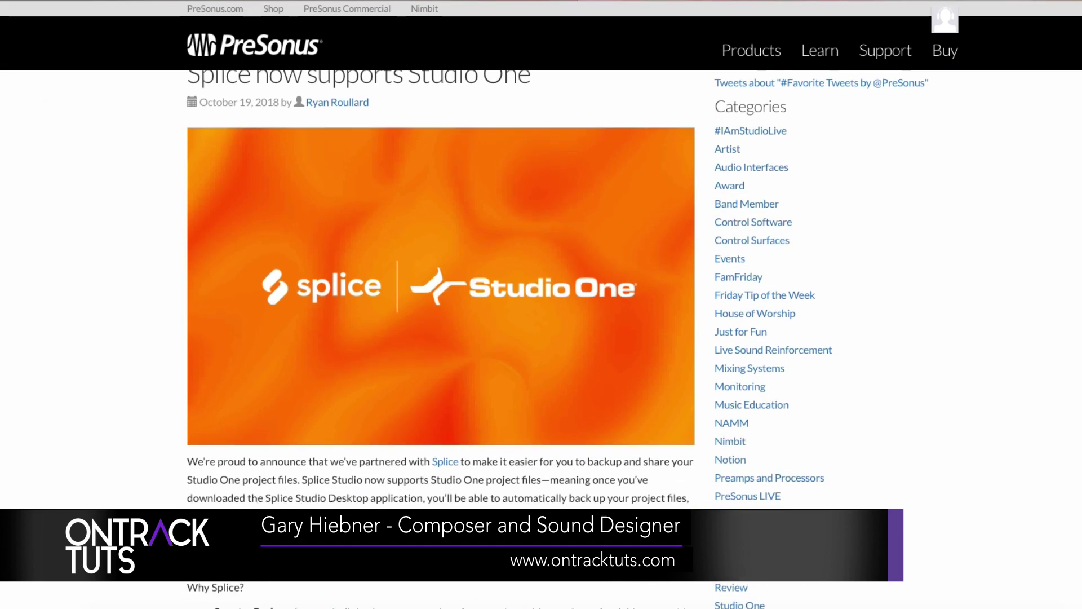
scroll(541, 339, "down", 4)
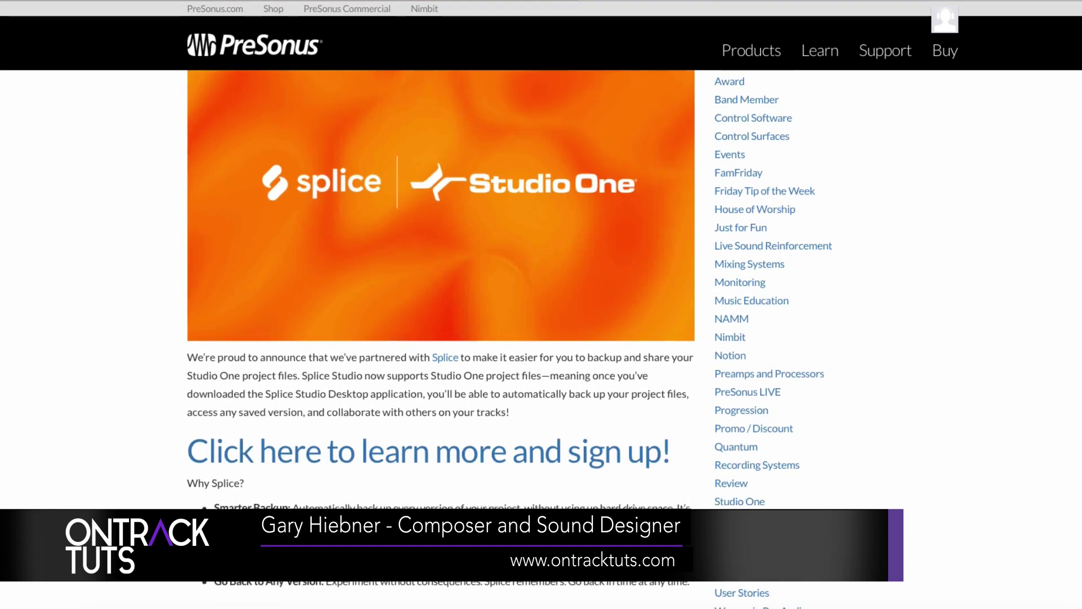
scroll(541, 338, "down", 1)
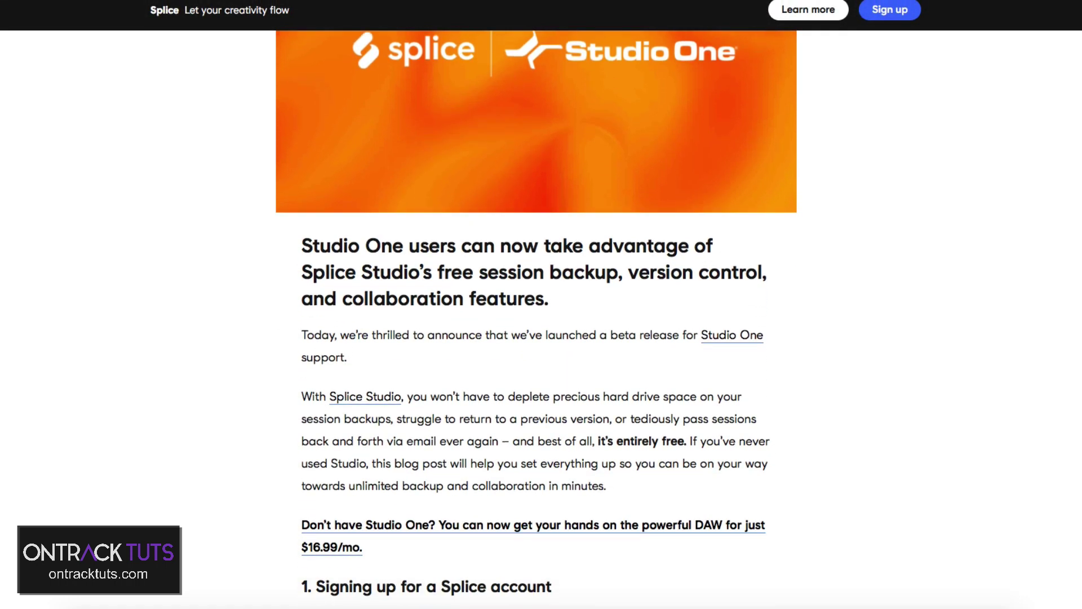
scroll(541, 304, "down", 5)
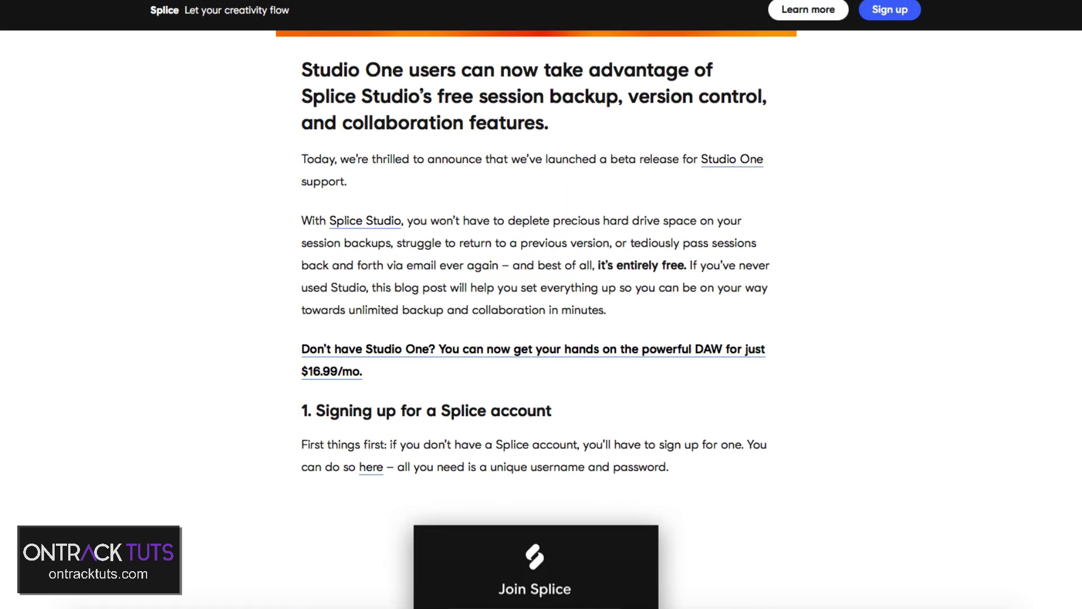
scroll(541, 305, "down", 3)
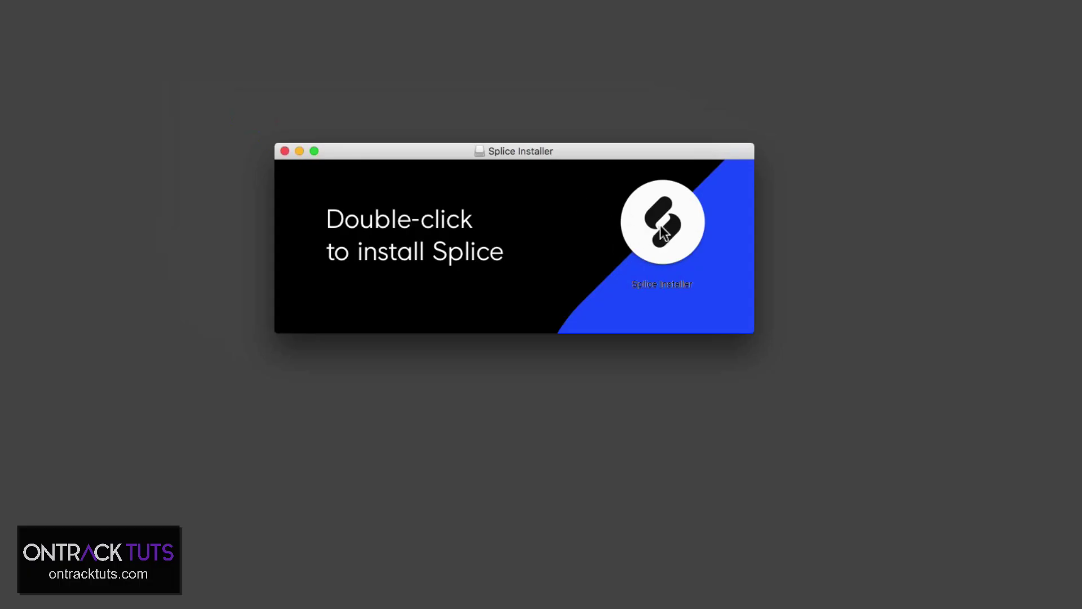
- Launch the Splice Installer and approve opening it past the security warning
double_click(664, 231)
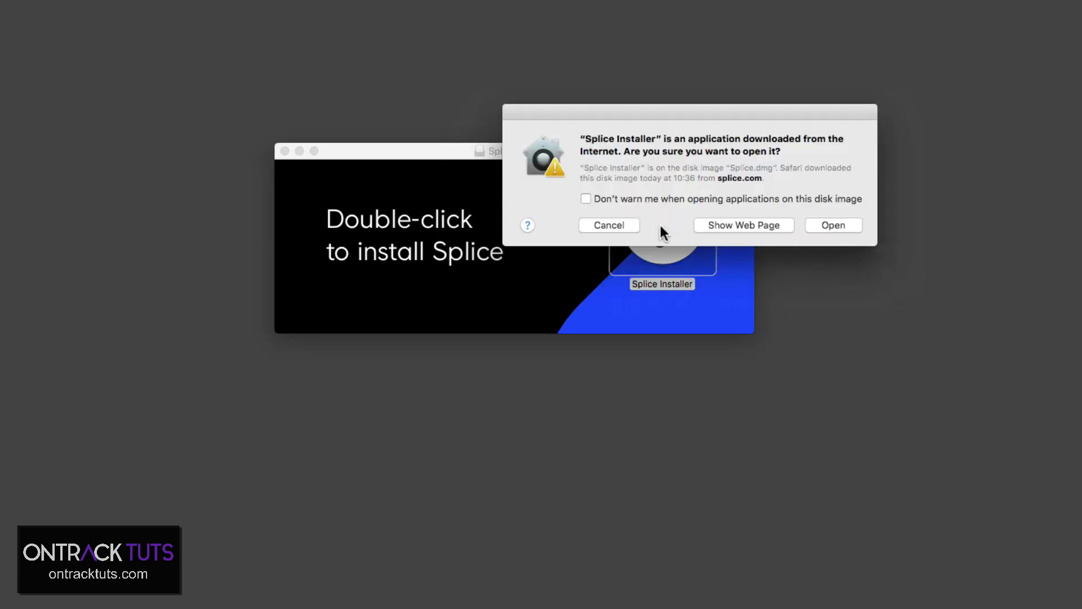
left_click(824, 225)
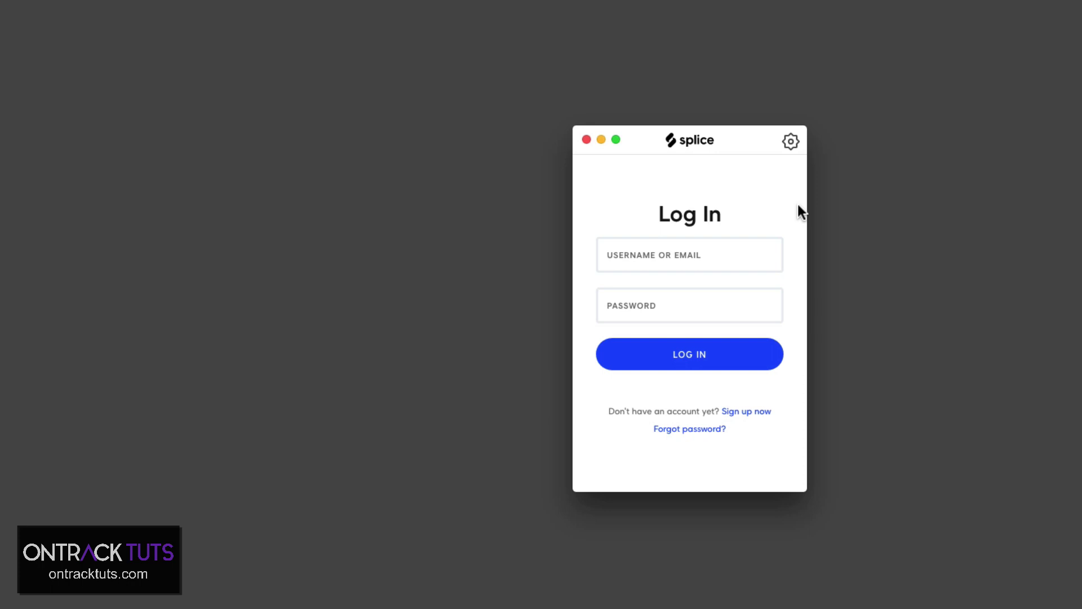
- Log in to the Splice desktop app with the account username and password
left_click(716, 248)
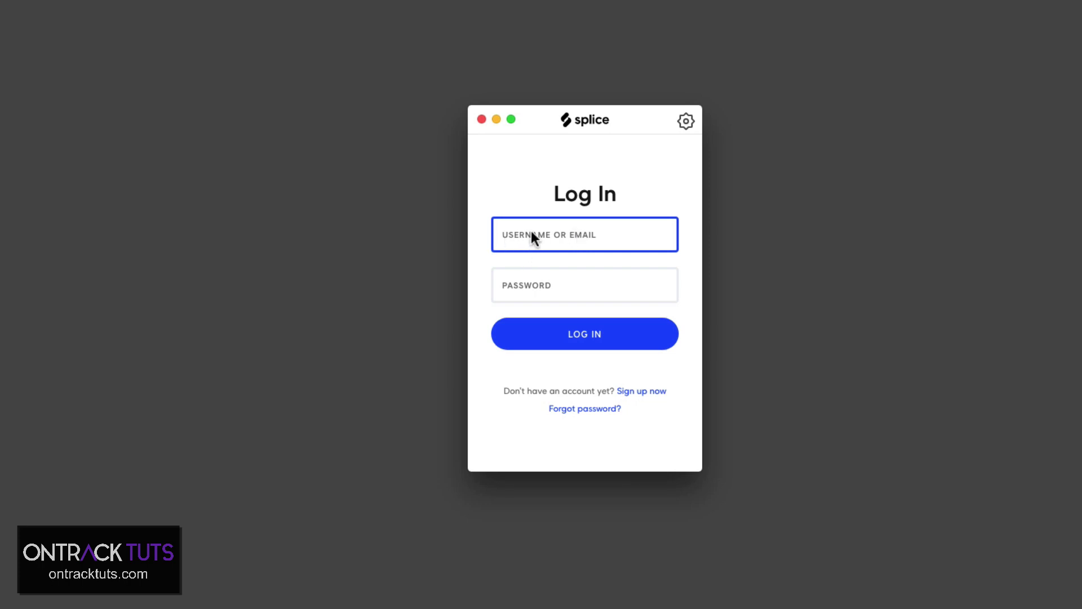
type("username")
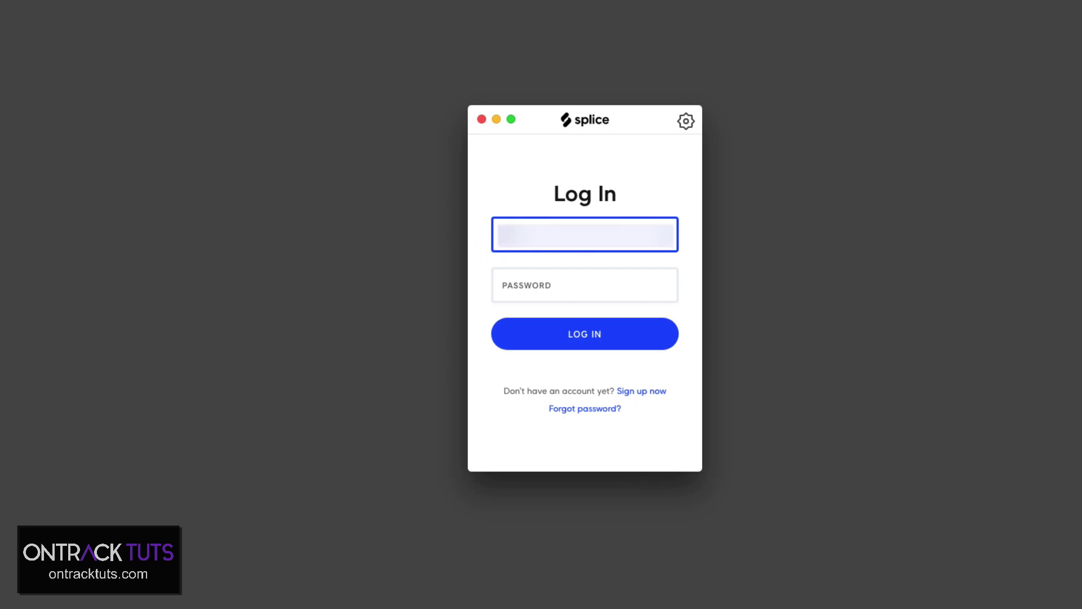
type("name")
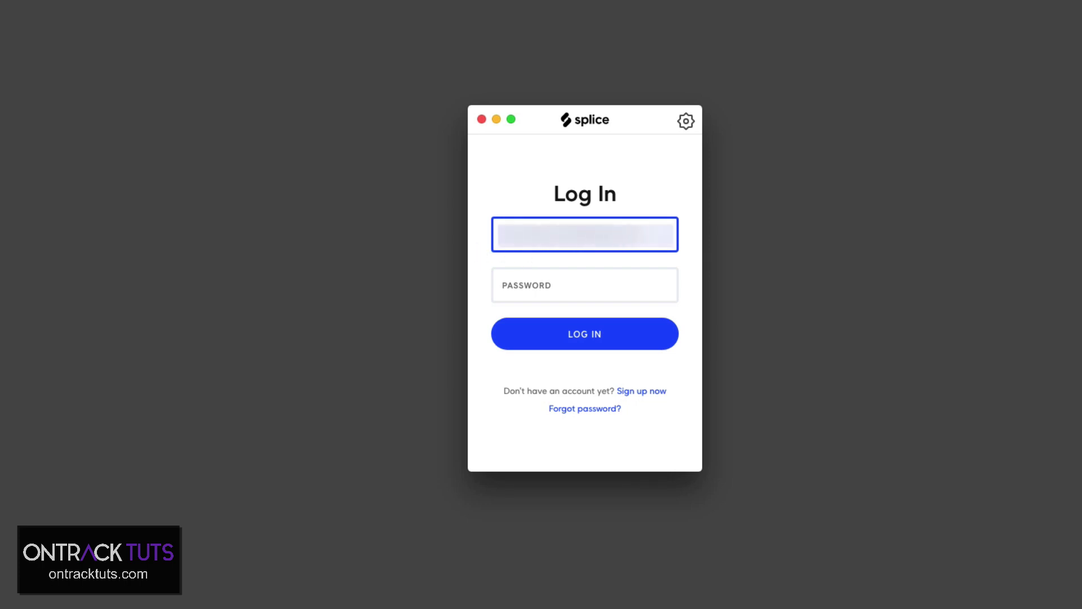
left_click(523, 284)
type("*********")
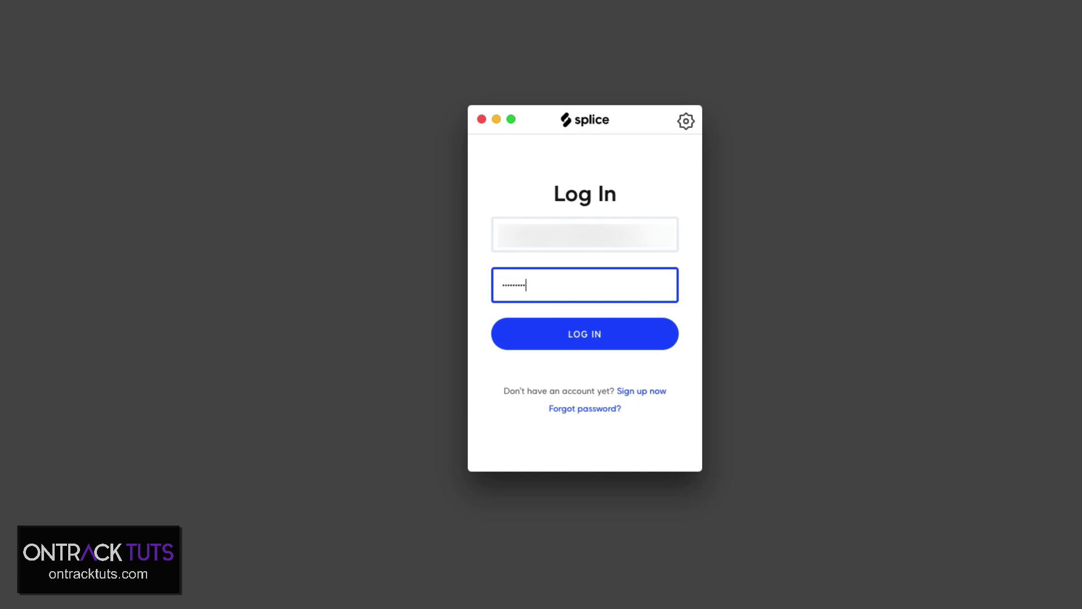
left_click(590, 340)
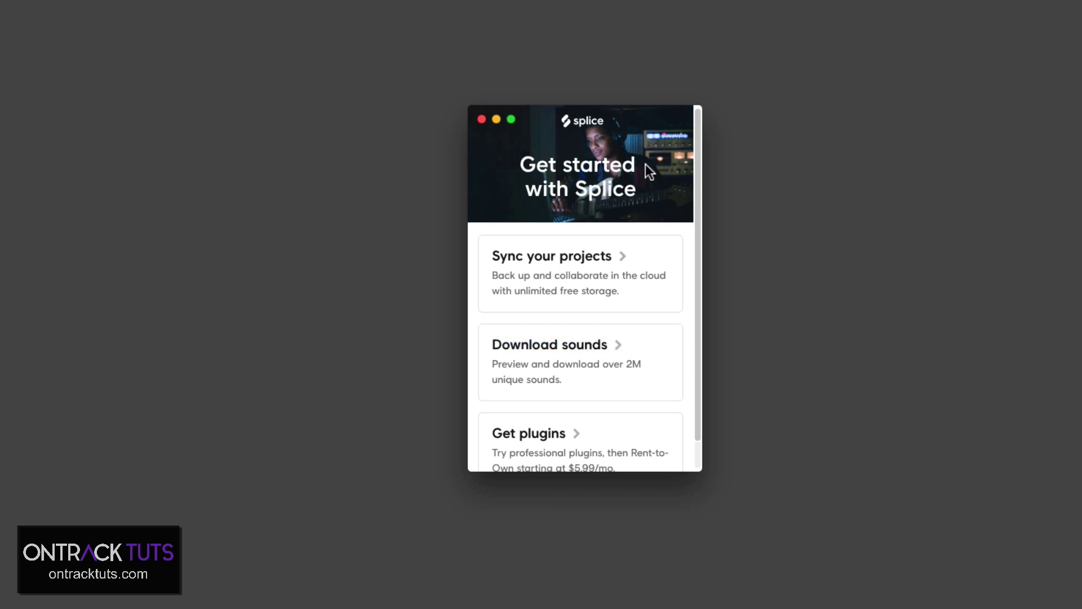
- Enlarge the Splice window, open Synced Projects, dismiss both tips and browse the list
left_click_drag(699, 467, 851, 524)
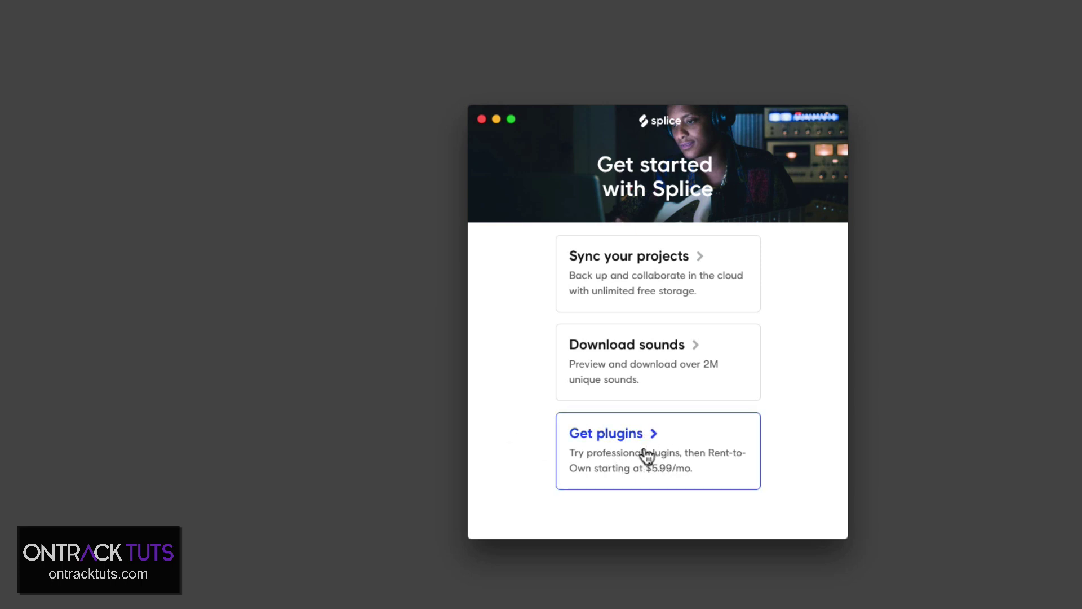
left_click(618, 260)
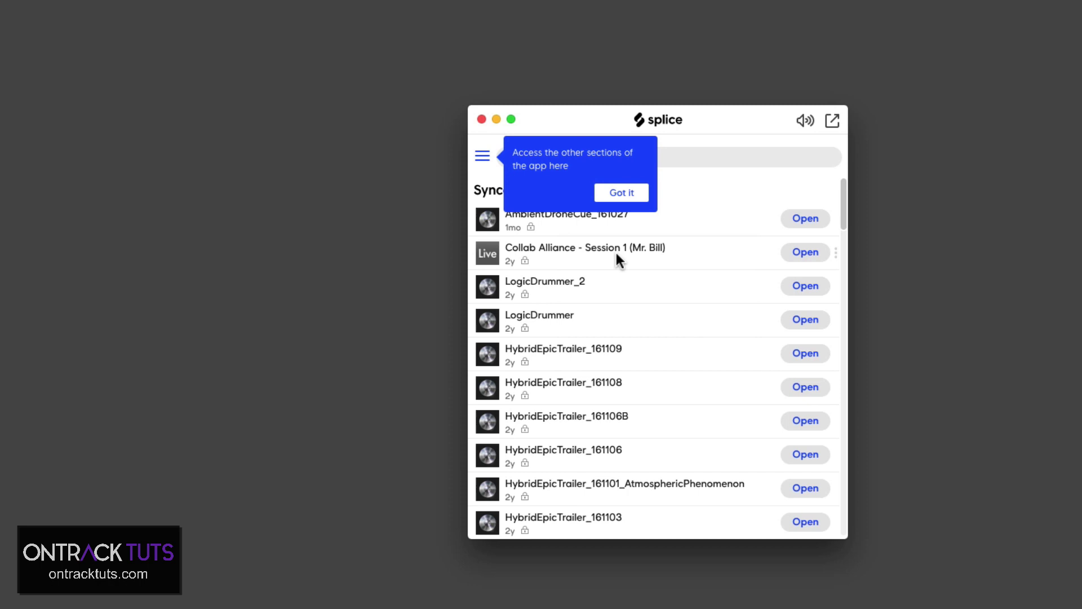
left_click(622, 195)
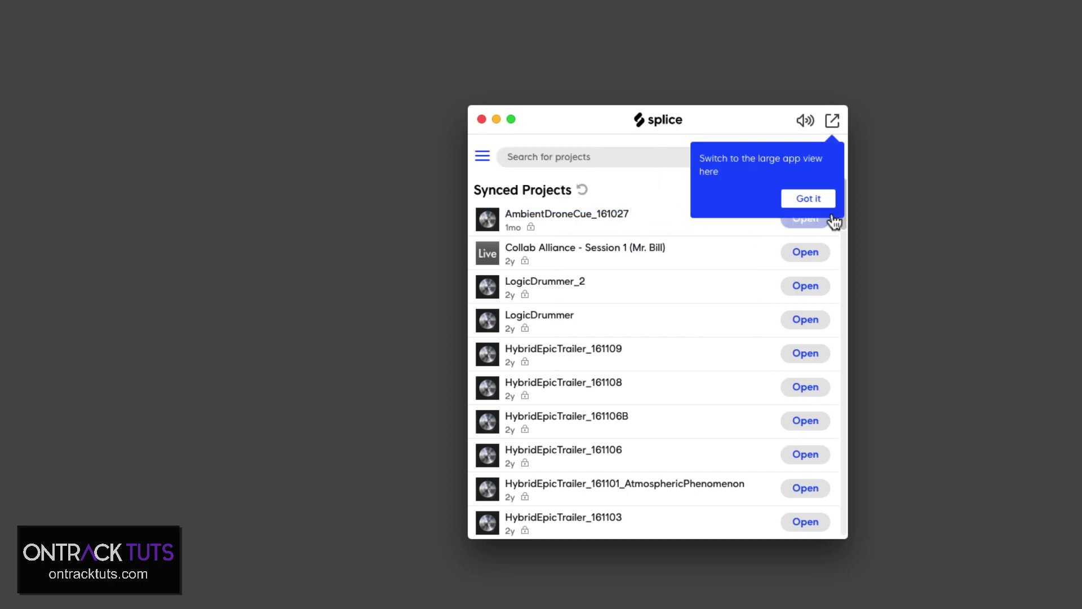
left_click(808, 198)
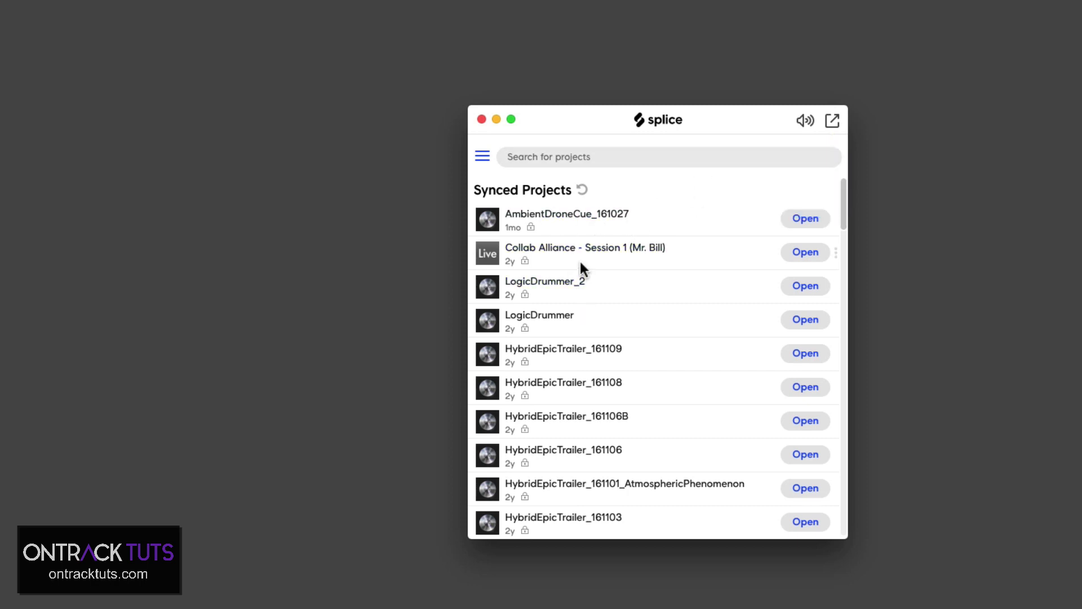
scroll(614, 284, "down", 20)
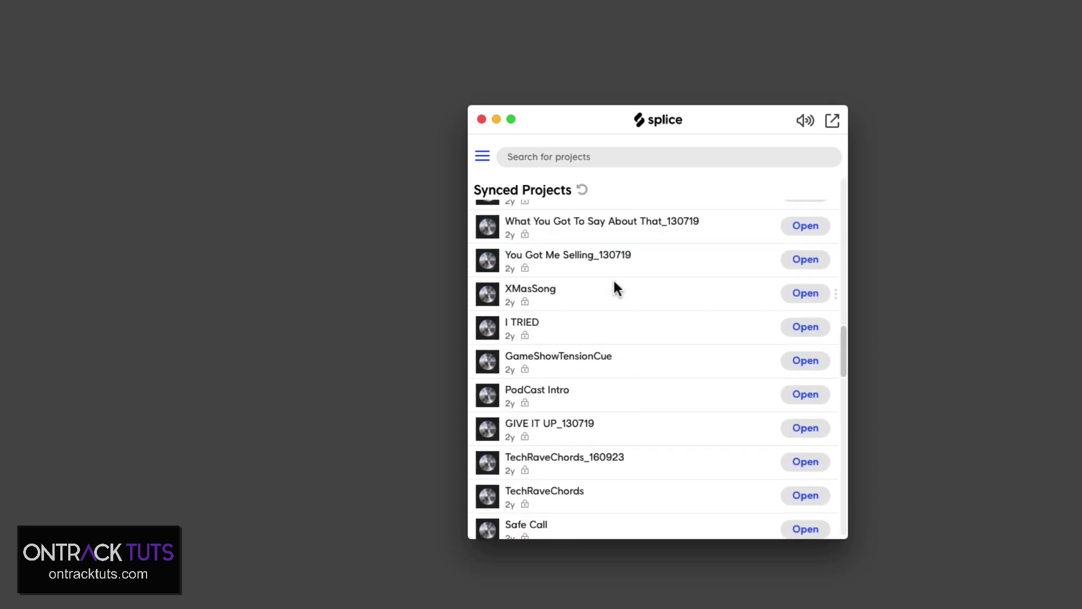
scroll(597, 417, "down", 15)
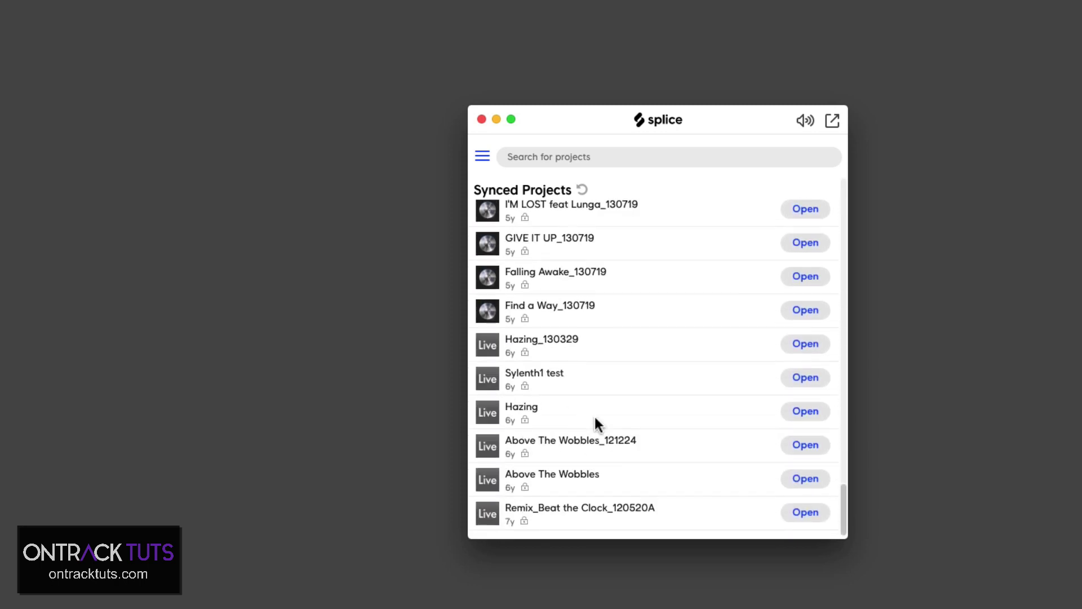
scroll(594, 416, "up", 20)
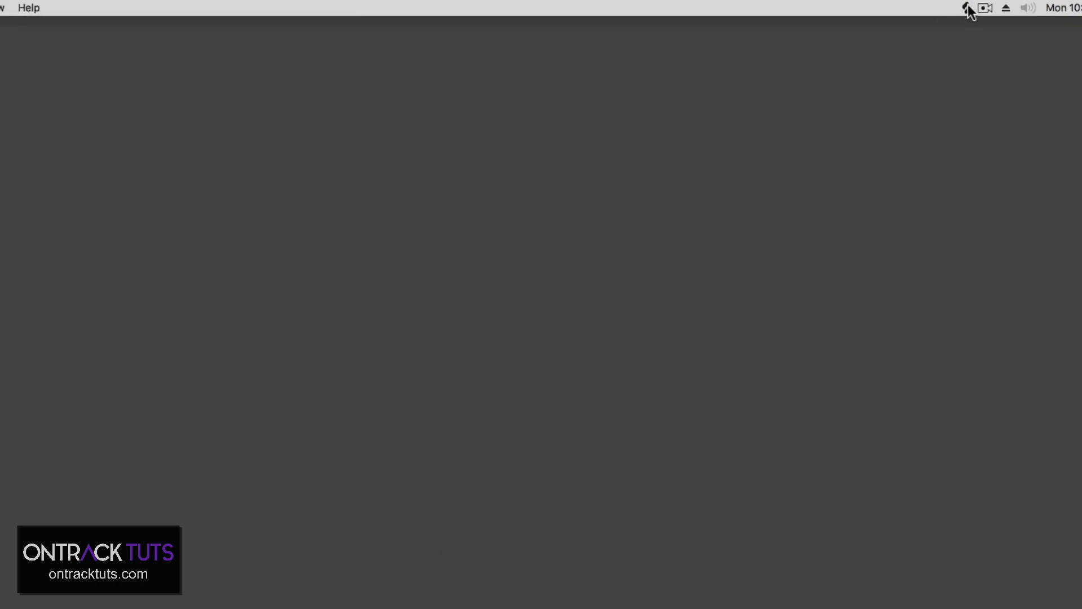
- Reopen Splice, place the Studio One - Splice folder on the desktop and open its .song file
left_click(967, 8)
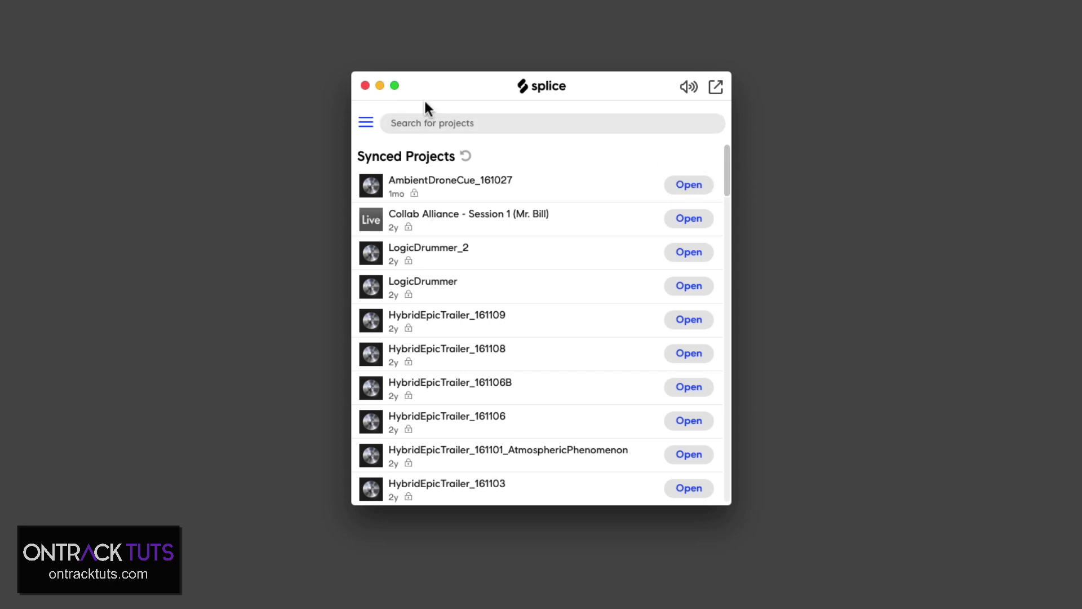
left_click_drag(922, 262, 853, 262)
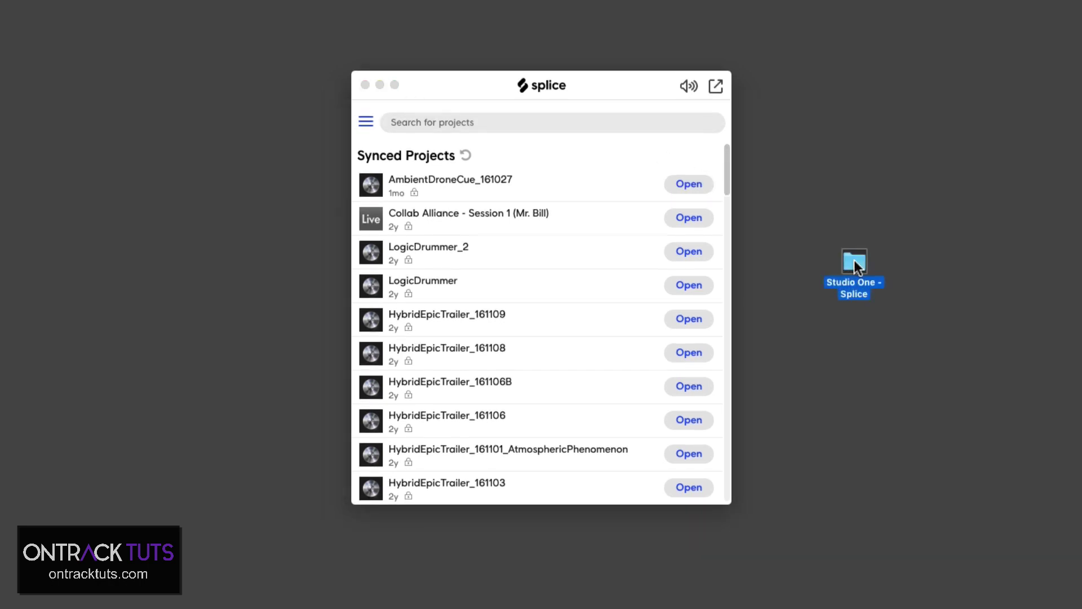
double_click(854, 262)
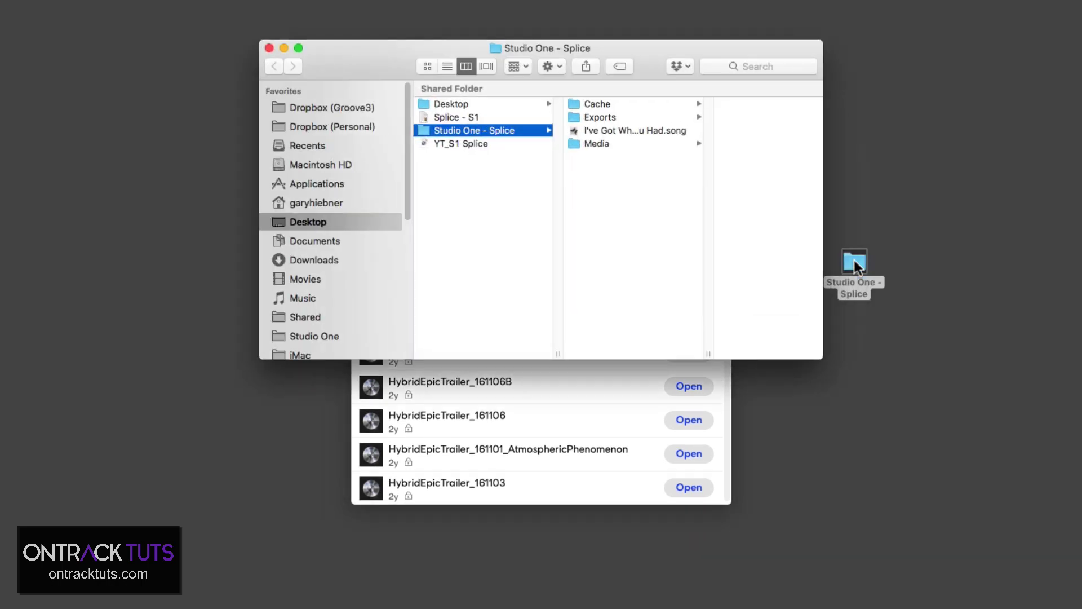
double_click(642, 131)
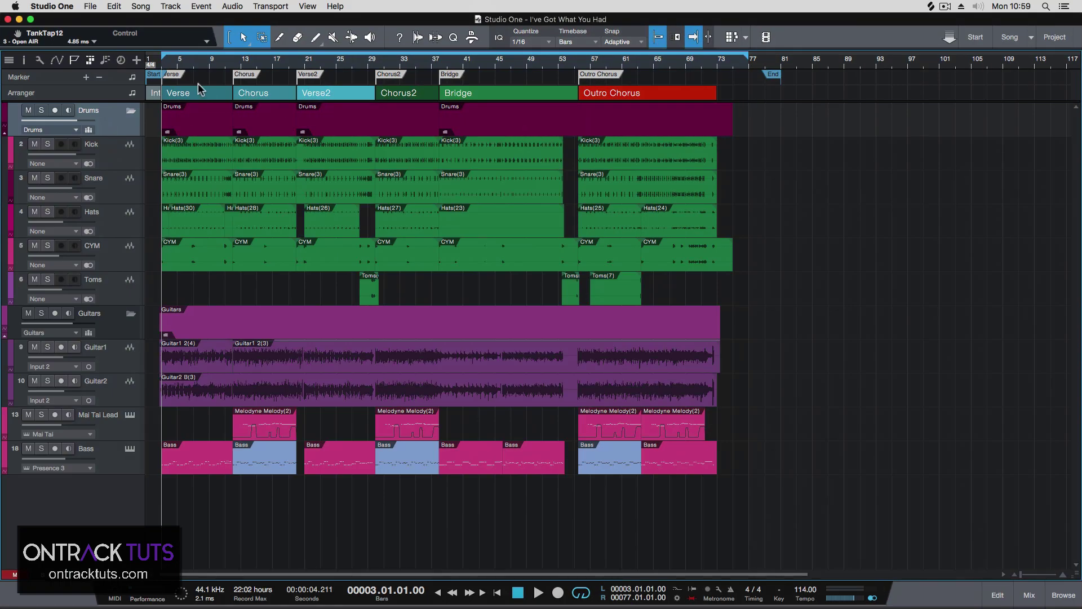
- Play and stop the song, check Song > Export Mixdown, then quit Studio One
key("space")
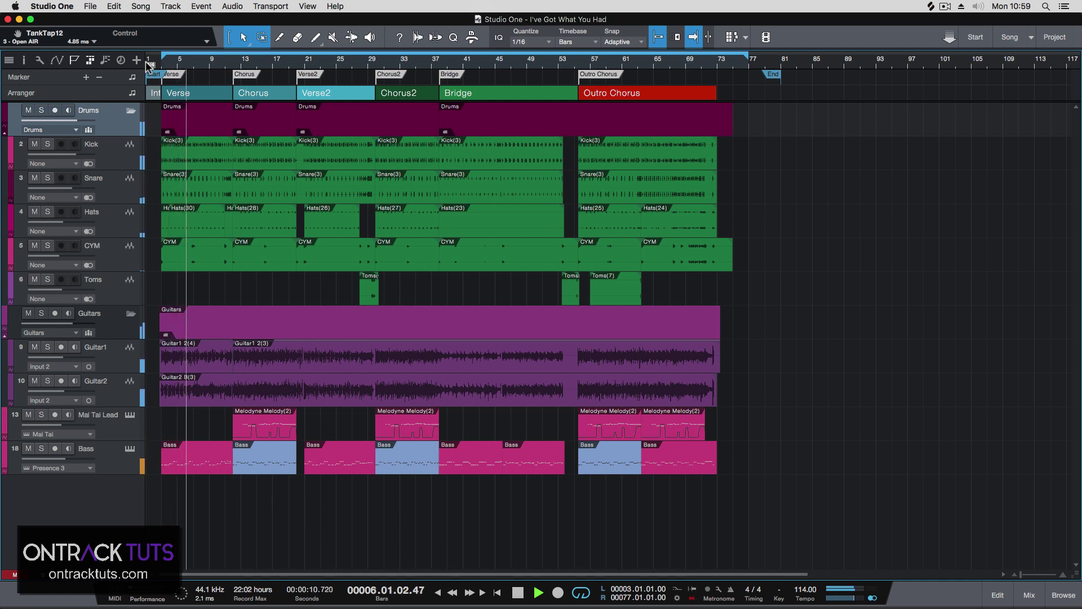
key("space")
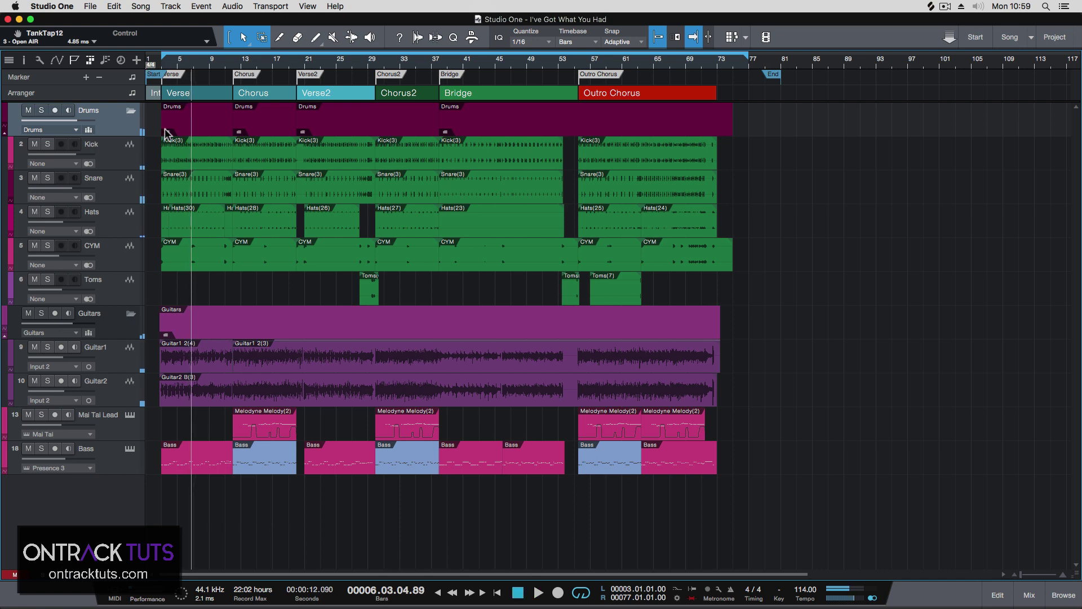
left_click(141, 6)
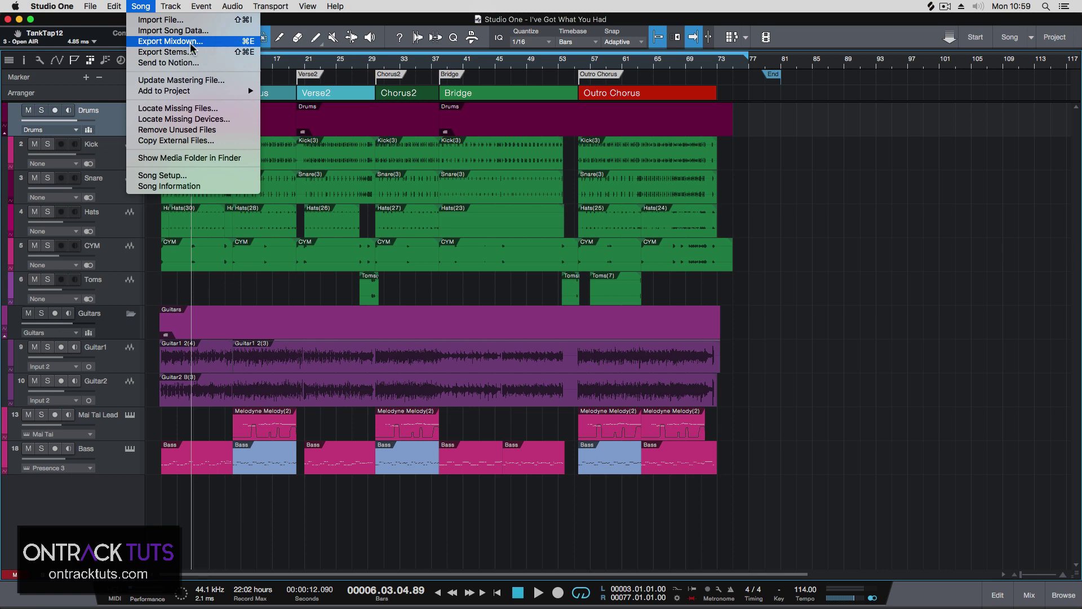
left_click(113, 22)
left_click(40, 6)
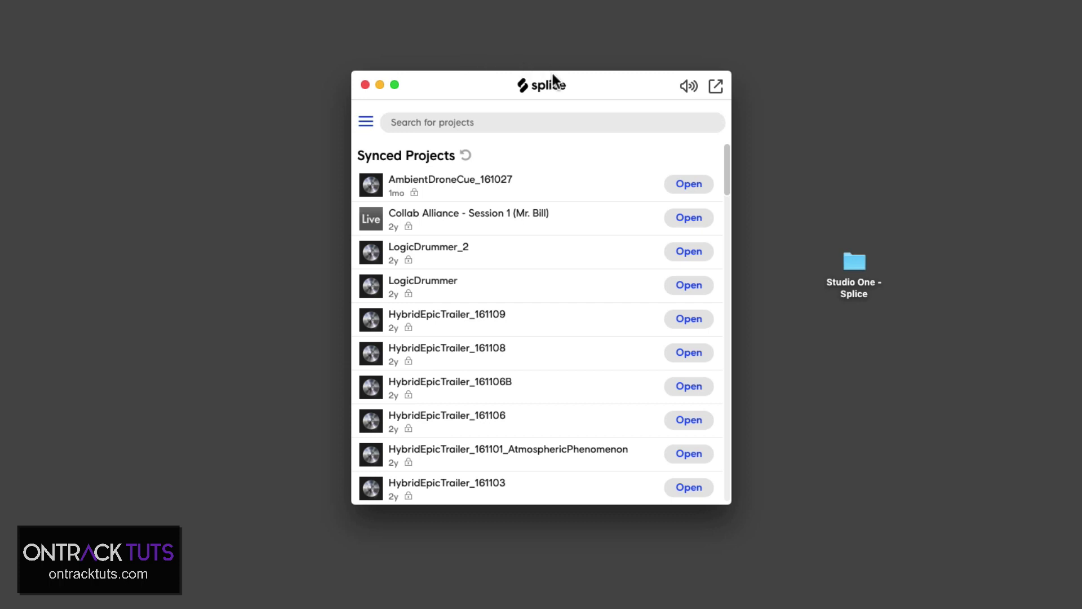
- Open Splice Preferences and choose Go To Folder under the Splice Folder section
left_click(366, 124)
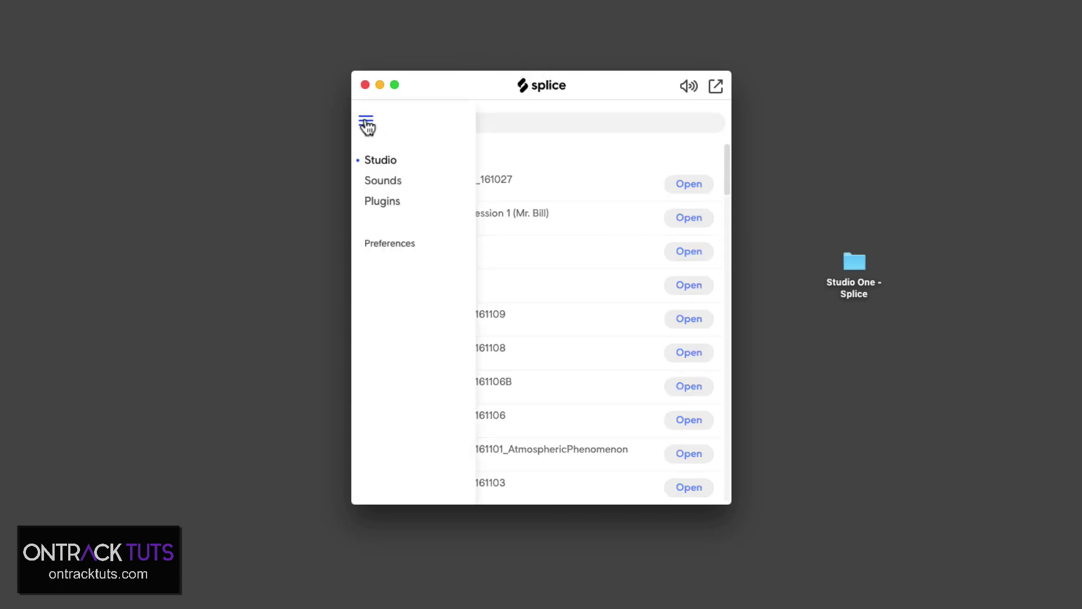
left_click(381, 243)
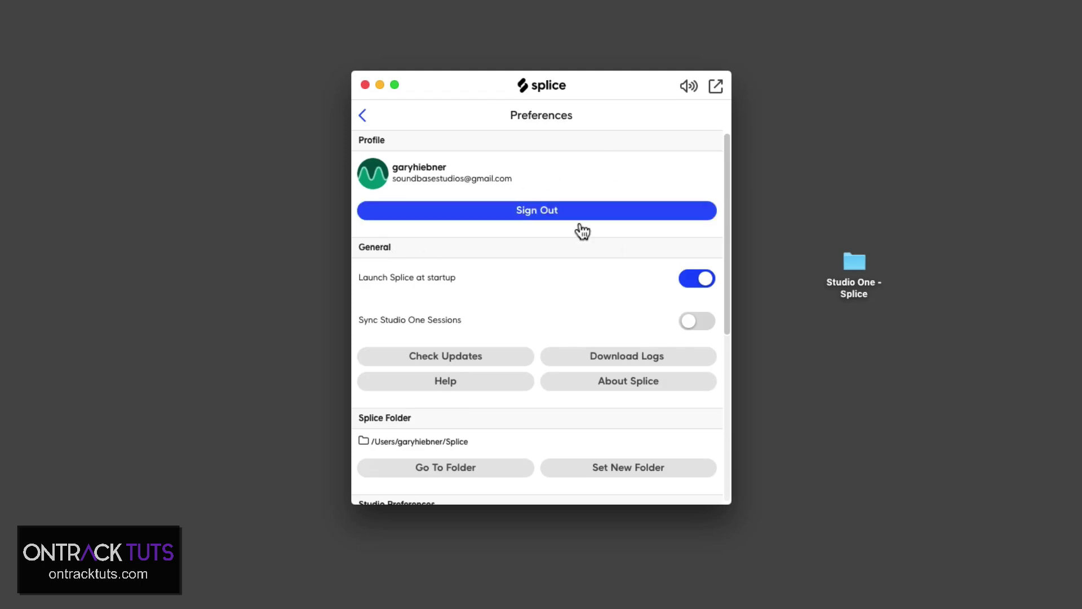
scroll(578, 223, "down", 3)
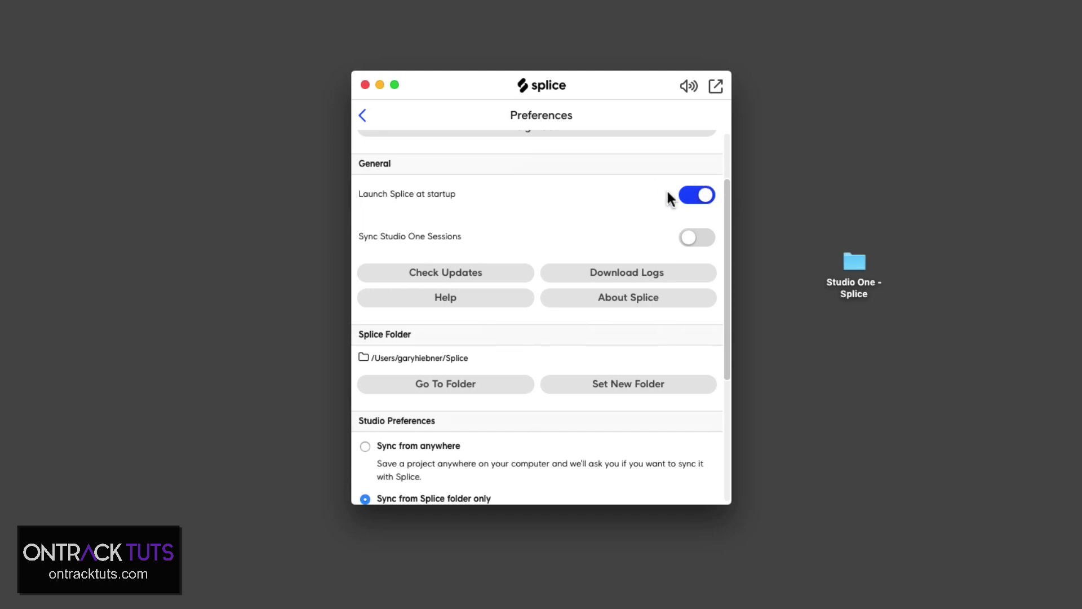
scroll(550, 191, "down", 6)
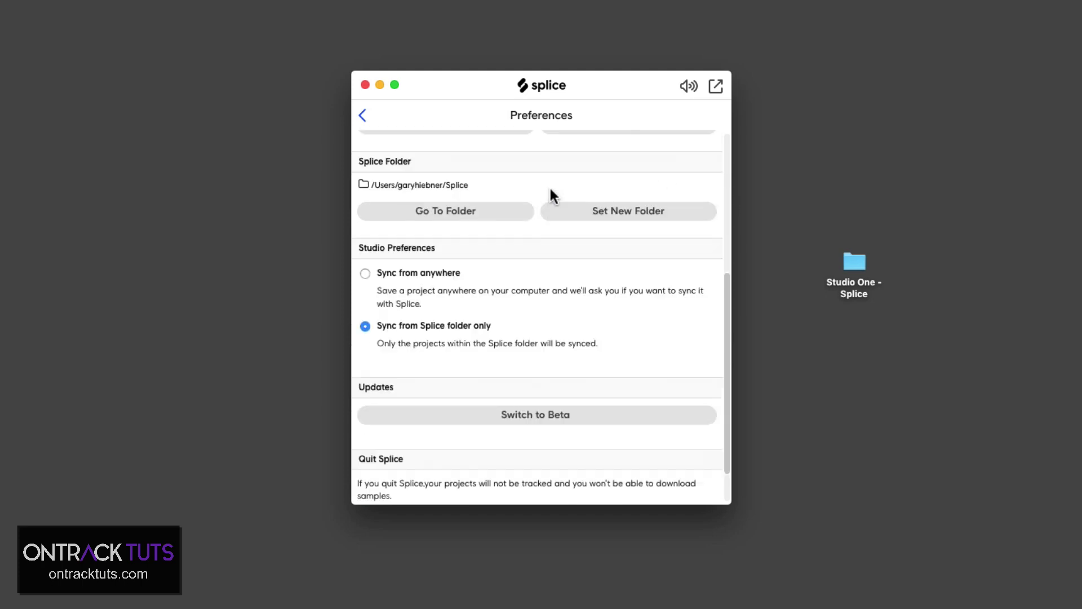
scroll(535, 189, "up", 2)
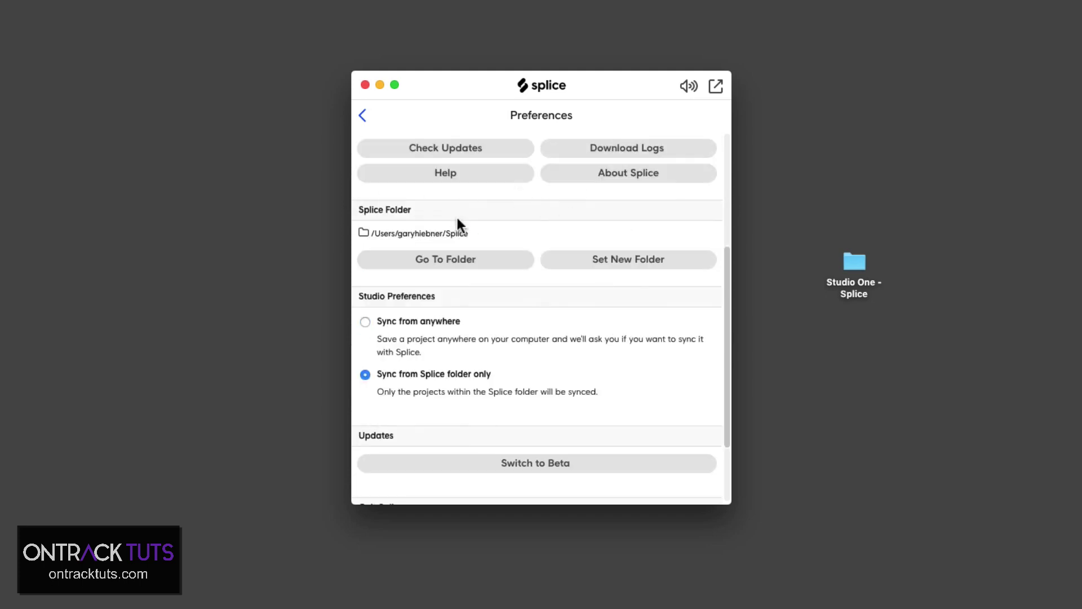
left_click(489, 255)
- Drag the desktop Studio One - Splice folder into the Splice folder, then close that window
left_click(477, 266)
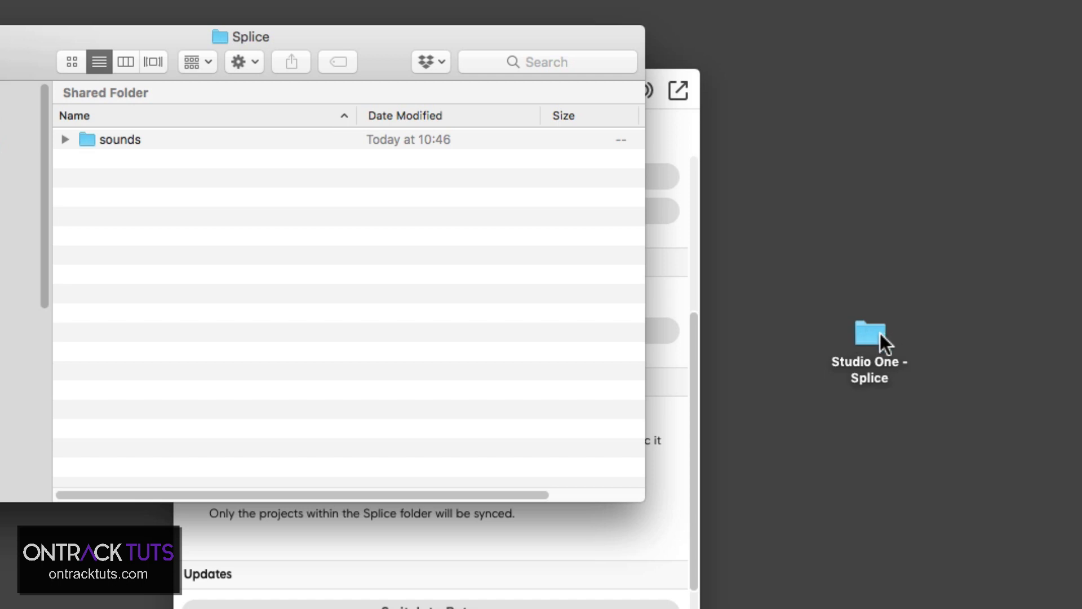
left_click(878, 333)
left_click_drag(877, 334, 272, 228)
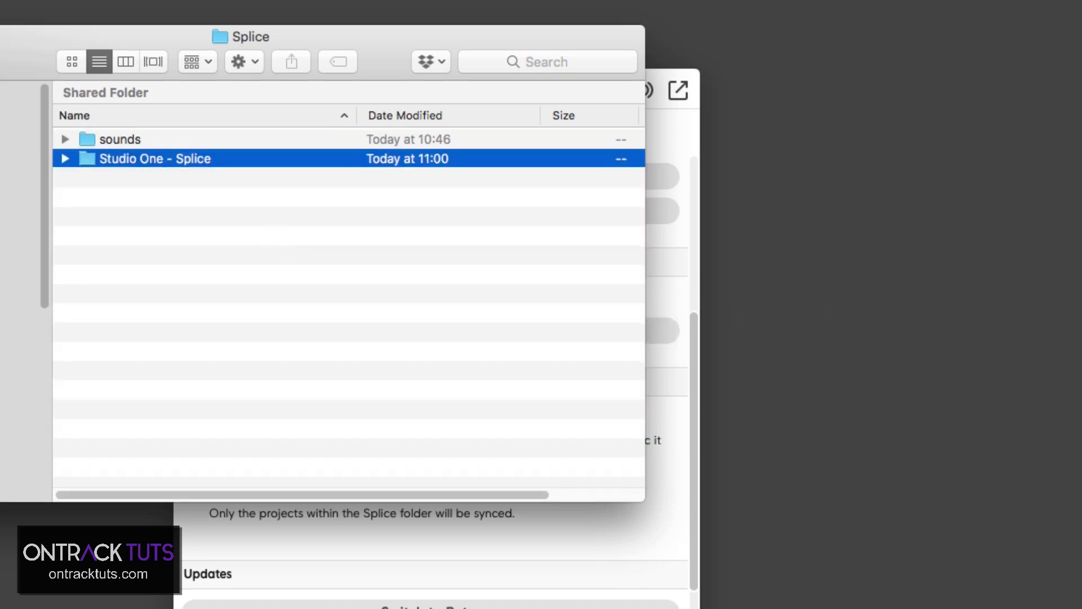
key("super+w")
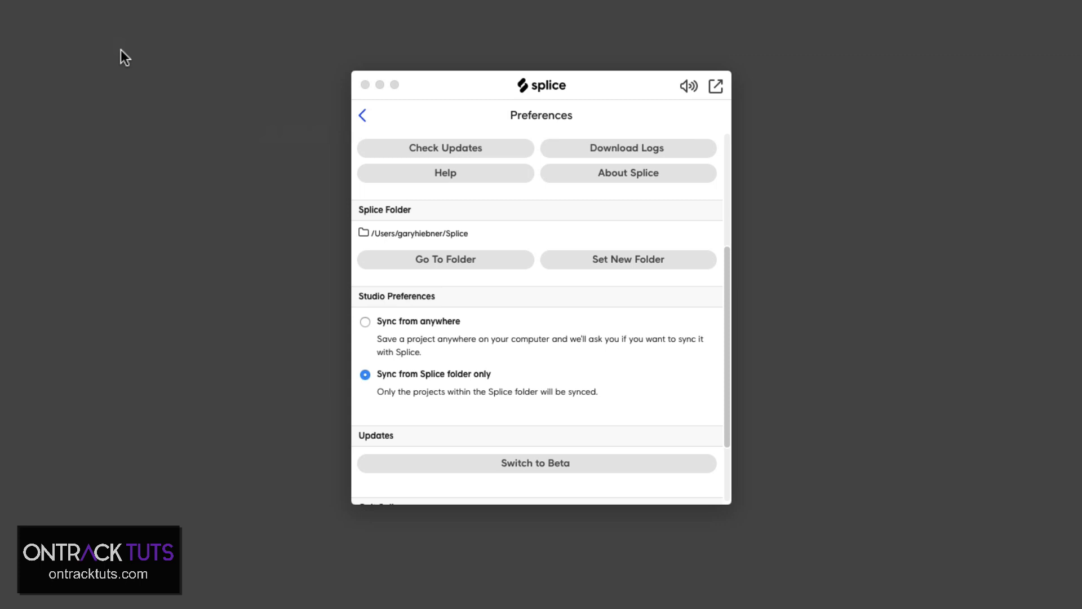
- Switch Splice to the beta from Preferences and enable Studio One project syncing
scroll(543, 340, "down", 3)
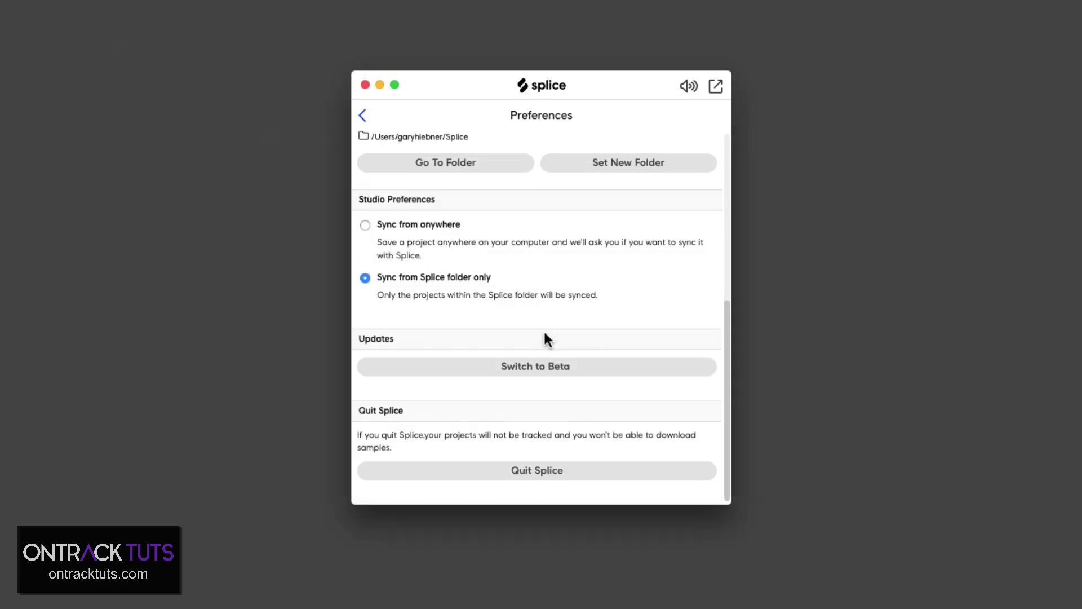
left_click(549, 367)
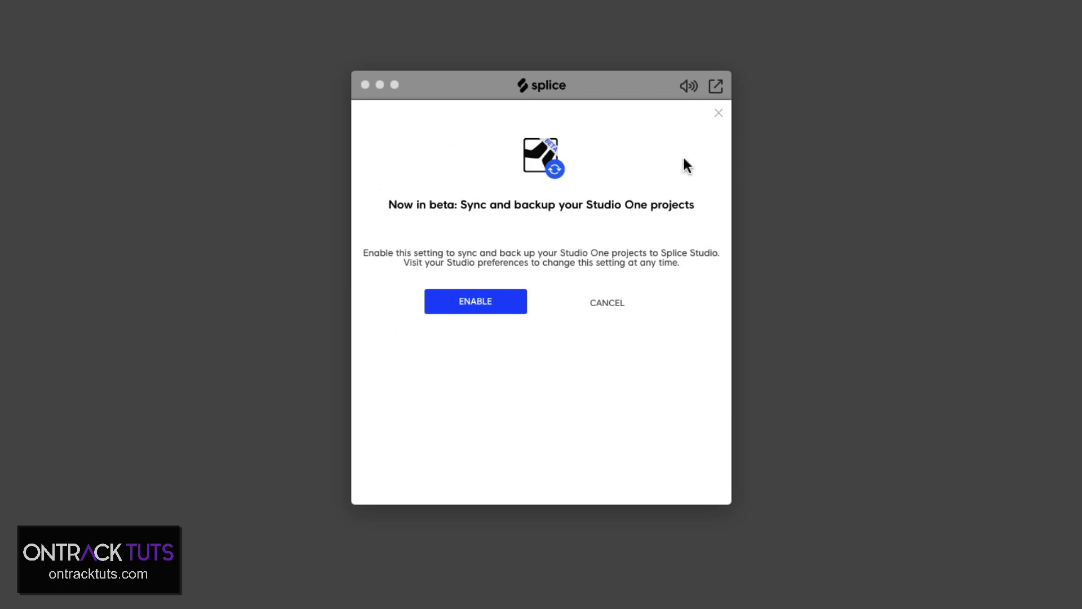
left_click(490, 304)
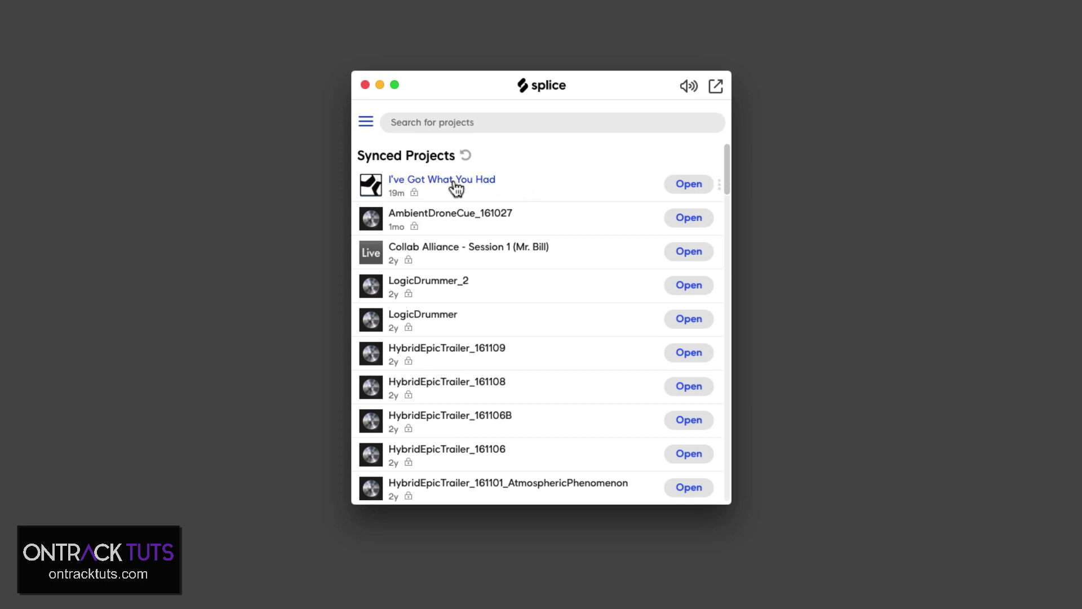
- Refresh Synced Projects and open the options menu for I've Got What You Had
left_click(466, 156)
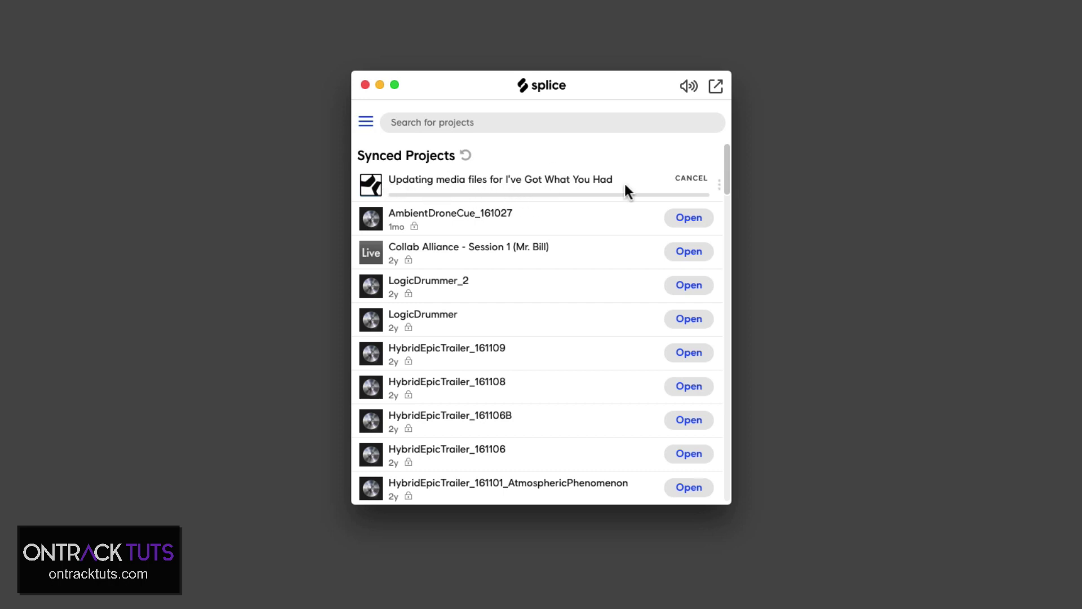
left_click(720, 185)
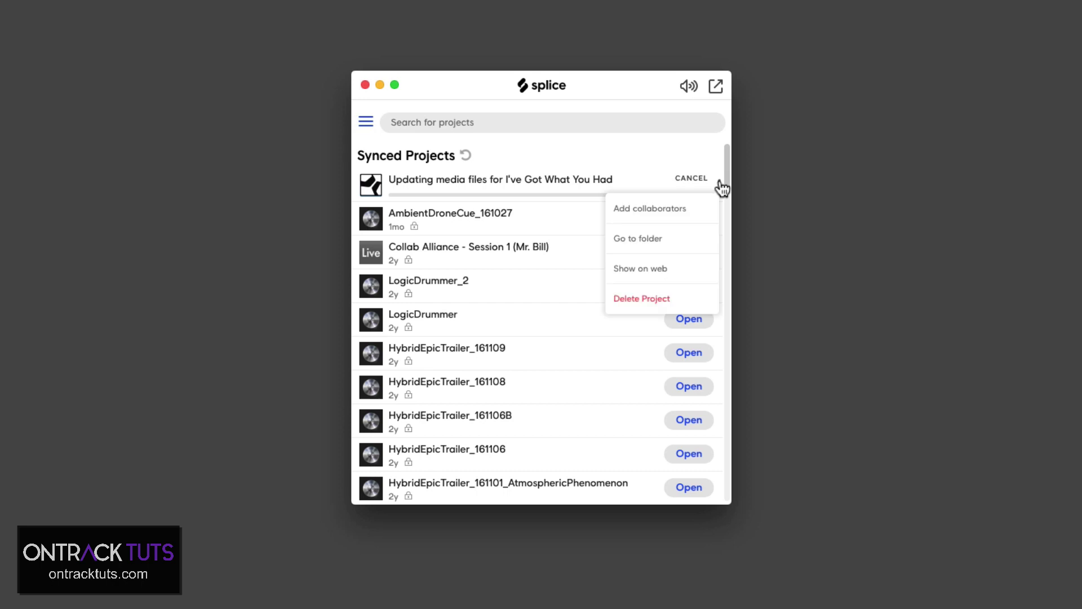
- Choose Add collaborators to bring up the project's Collaborators page in the browser
left_click(653, 213)
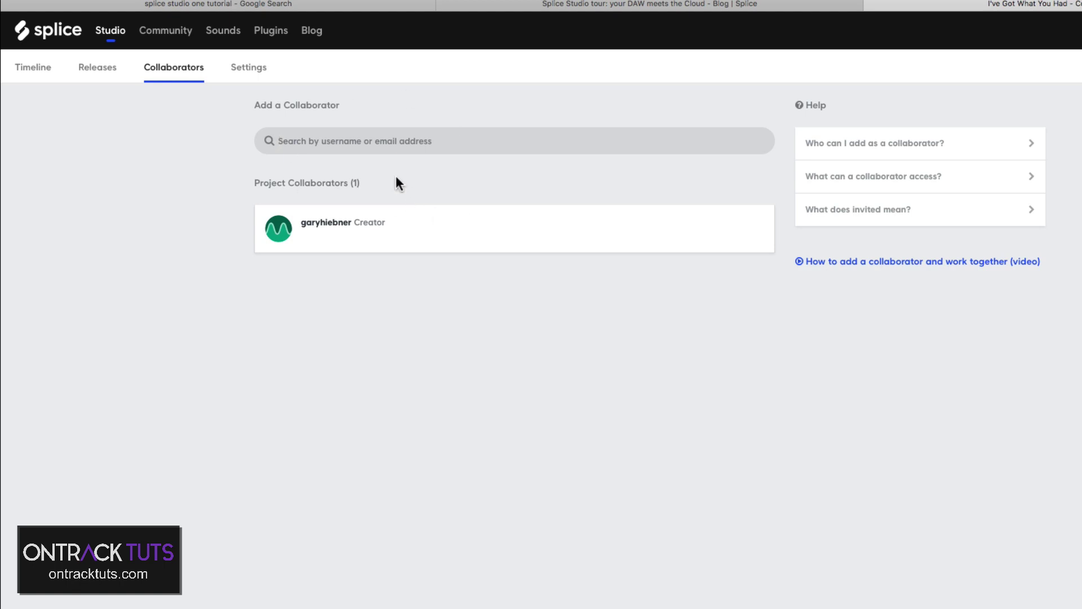
- Leave the collaborator search and view Version 1 (114 BPM, 02:48) on the Timeline
left_click(399, 144)
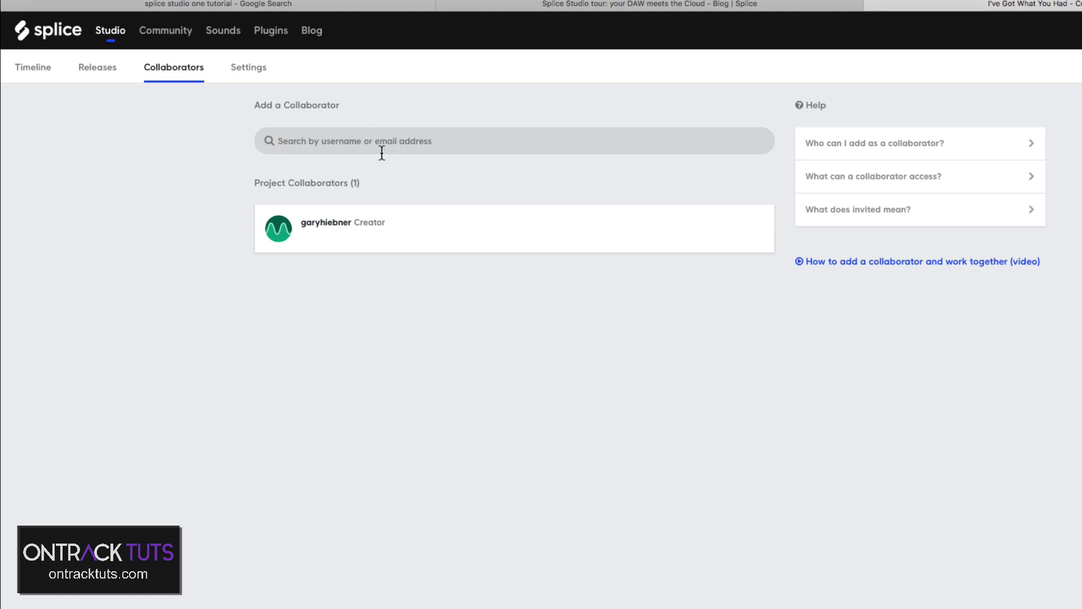
left_click(25, 68)
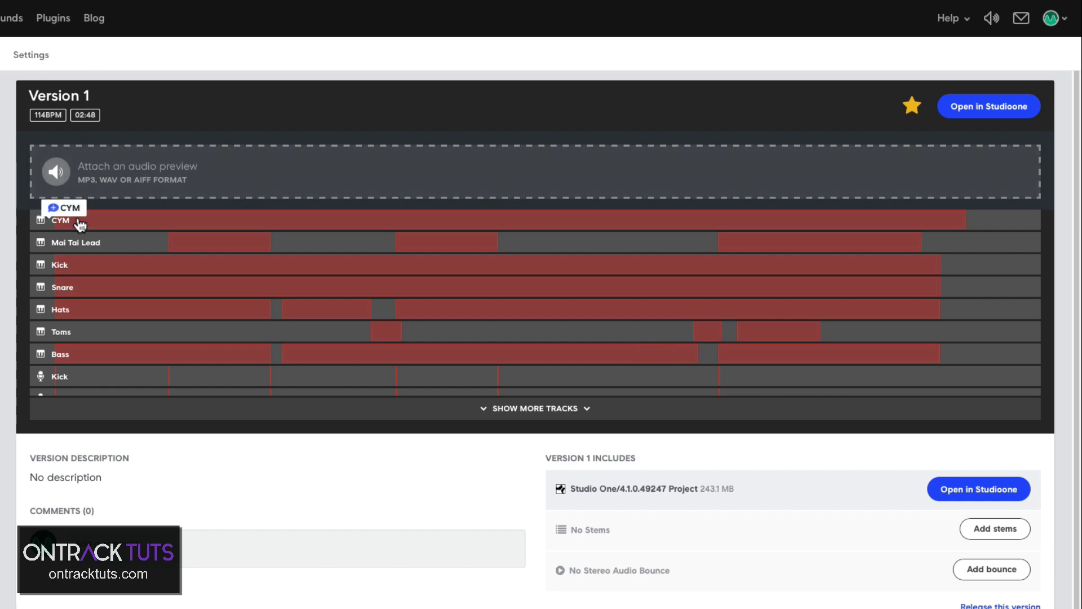
- Show more tracks for Version 1, scroll through them, and return to the audio preview box
left_click(504, 413)
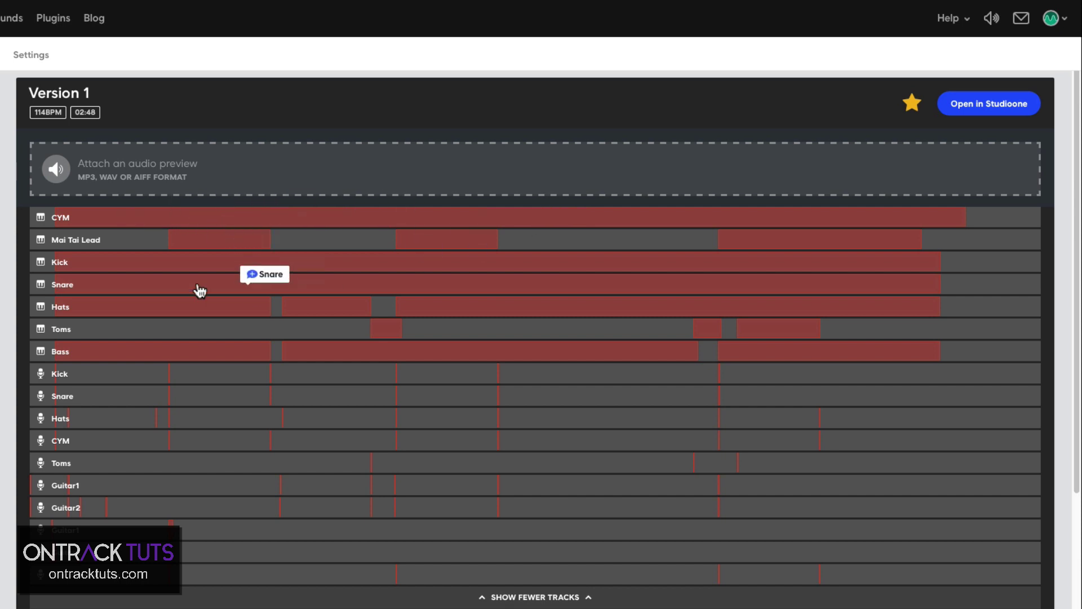
scroll(640, 388, "down", 3)
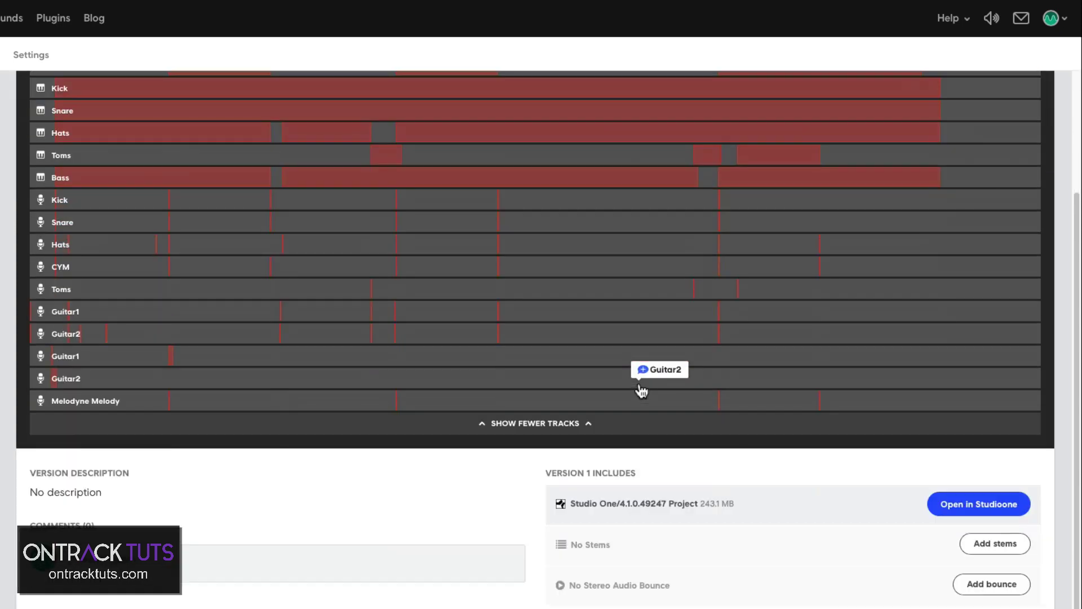
scroll(641, 389, "down", 1)
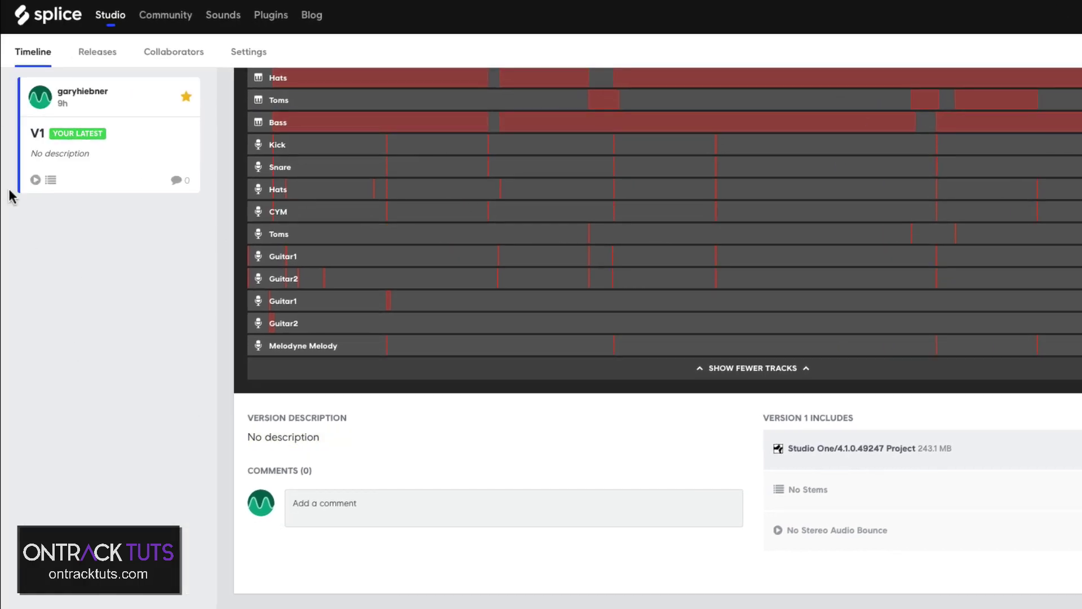
scroll(599, 321, "up", 4)
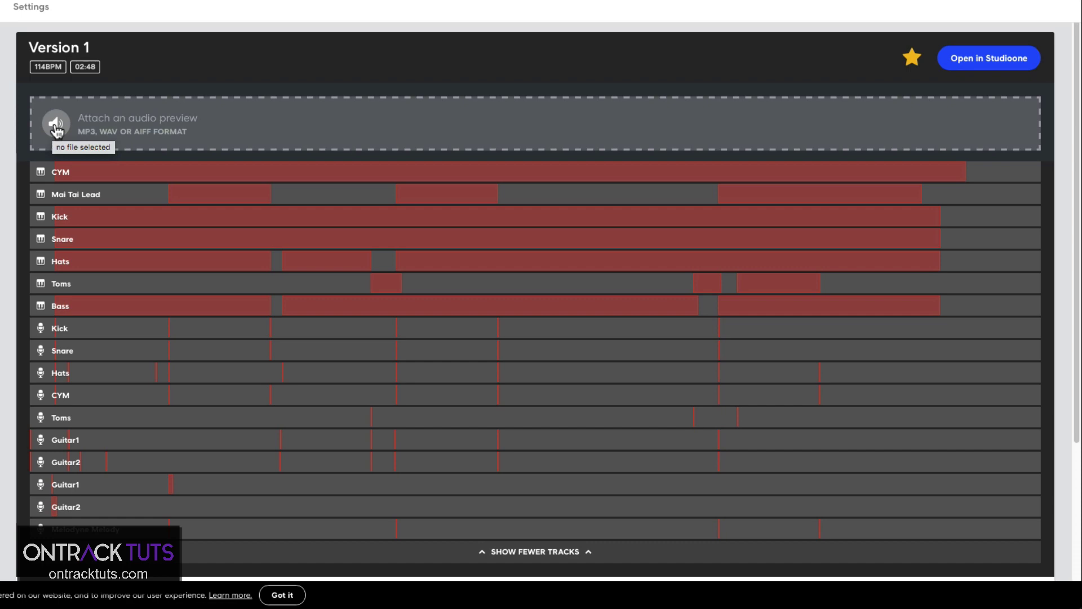
- Attach I've Got what You Had.mp3 from Studio One - Splice > Exports as the audio preview
left_click(55, 124)
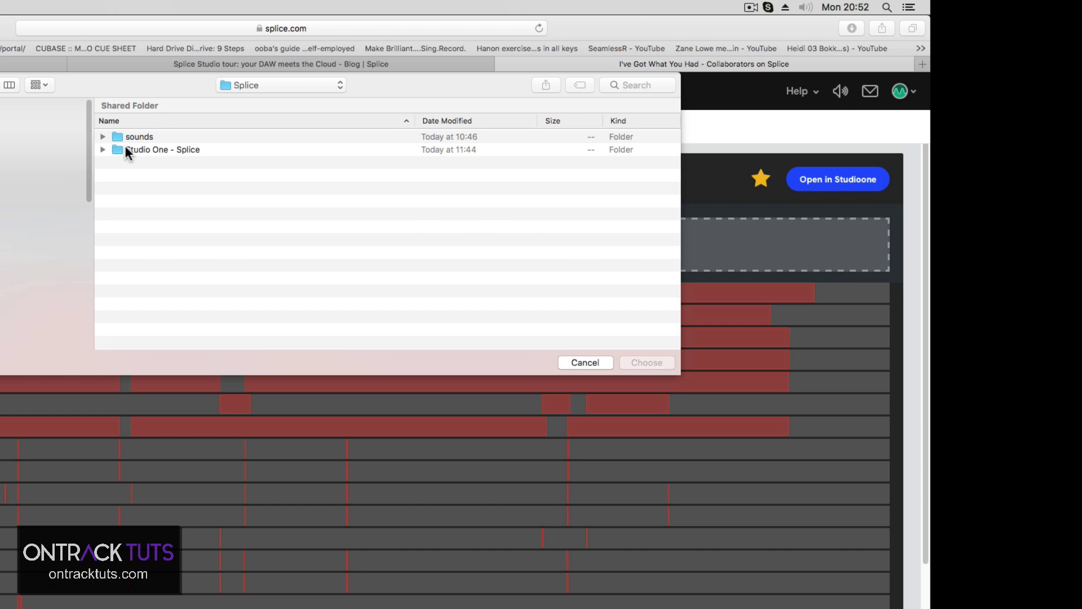
double_click(148, 149)
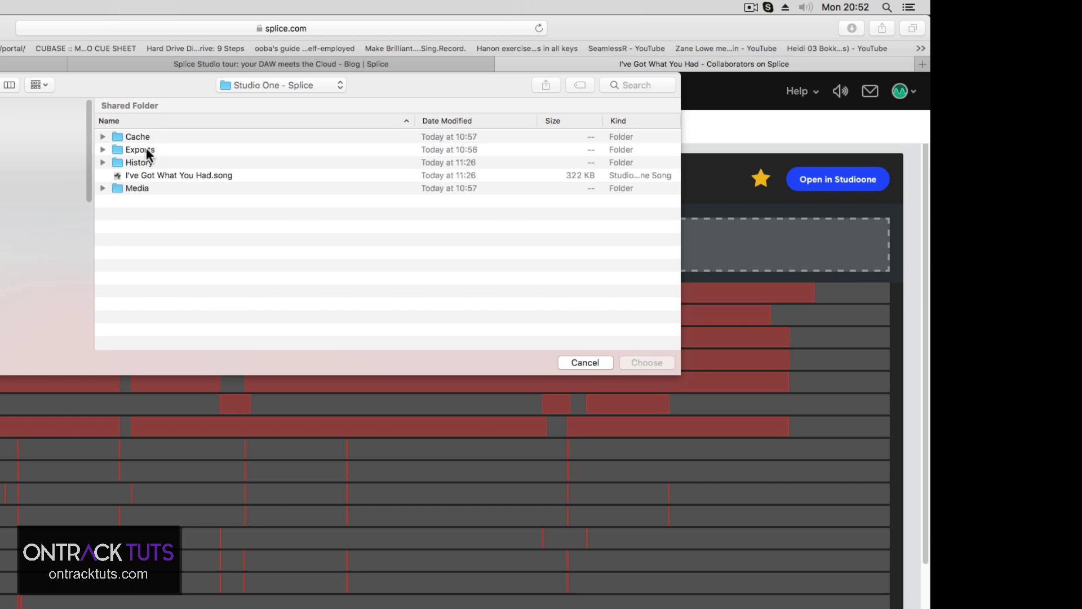
double_click(148, 149)
left_click(170, 137)
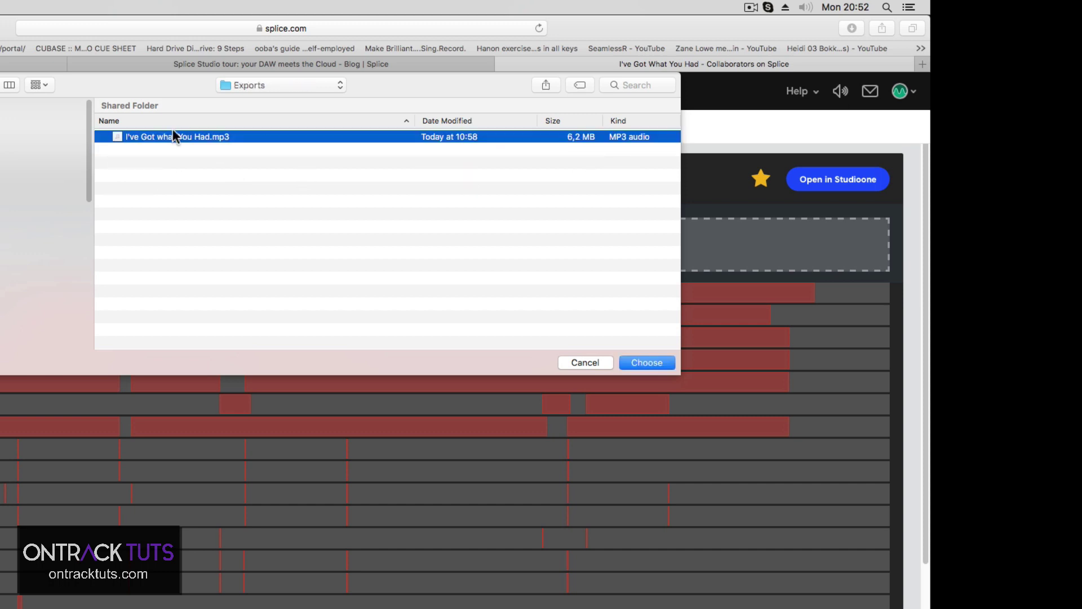
left_click(647, 362)
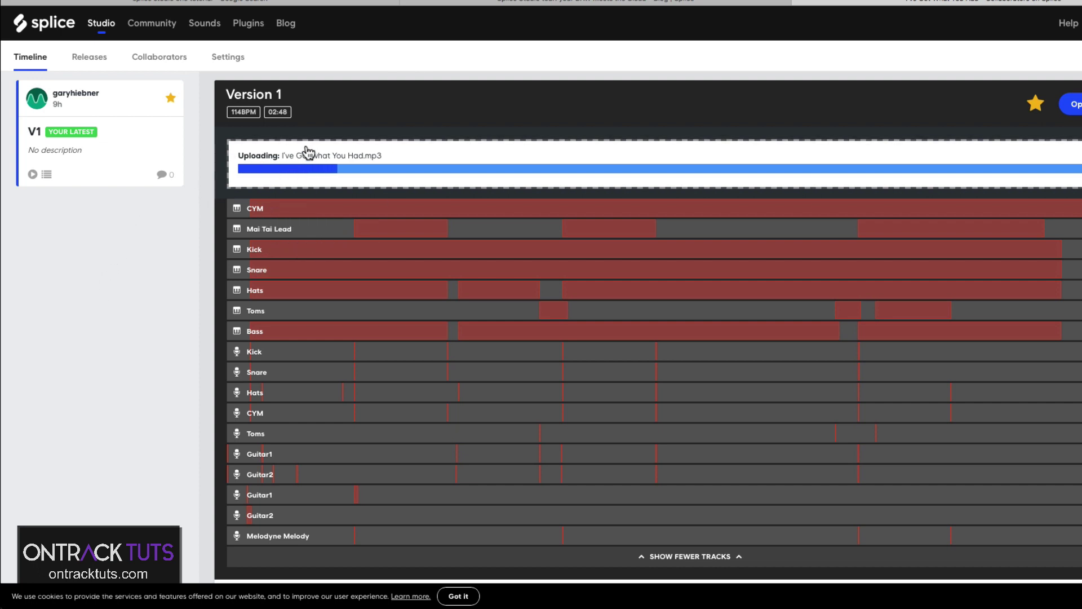
- Scroll through Version 1's details while the MP3 preview upload completes
scroll(536, 280, "down", 3)
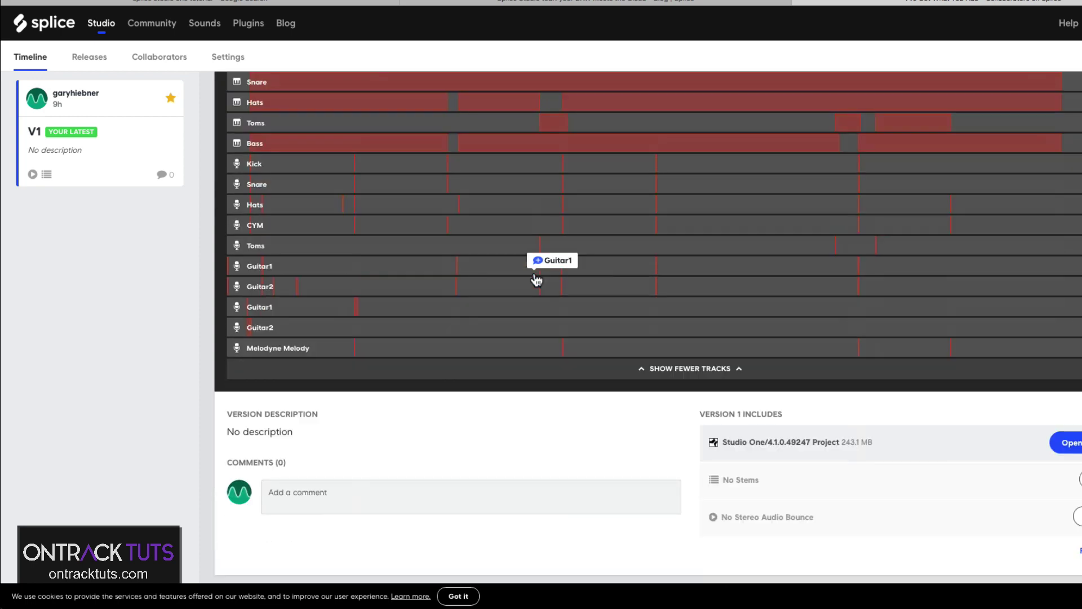
scroll(536, 280, "up", 3)
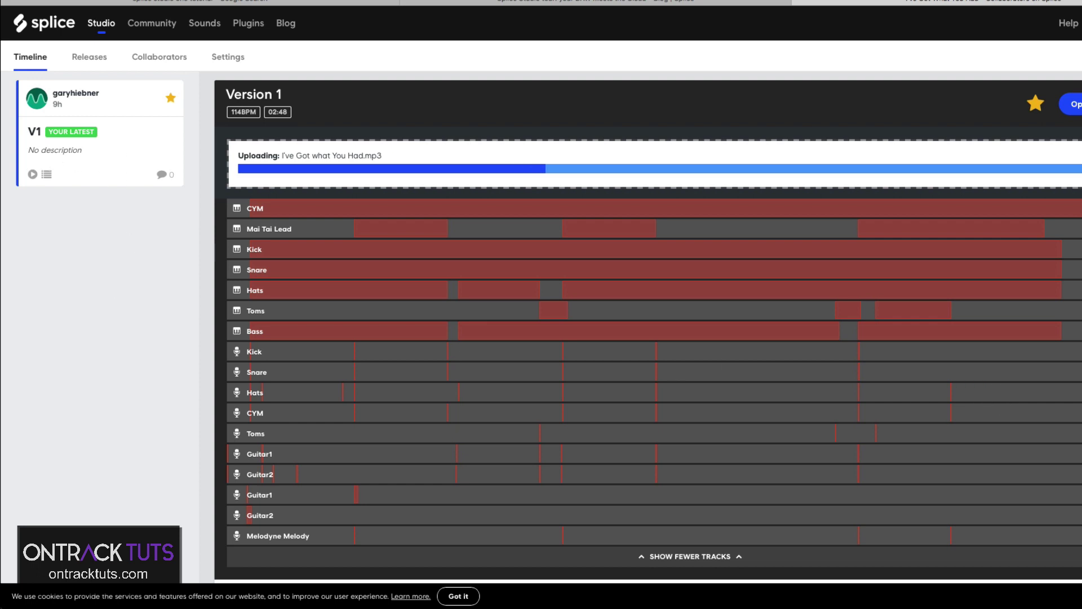
scroll(648, 338, "down", 3)
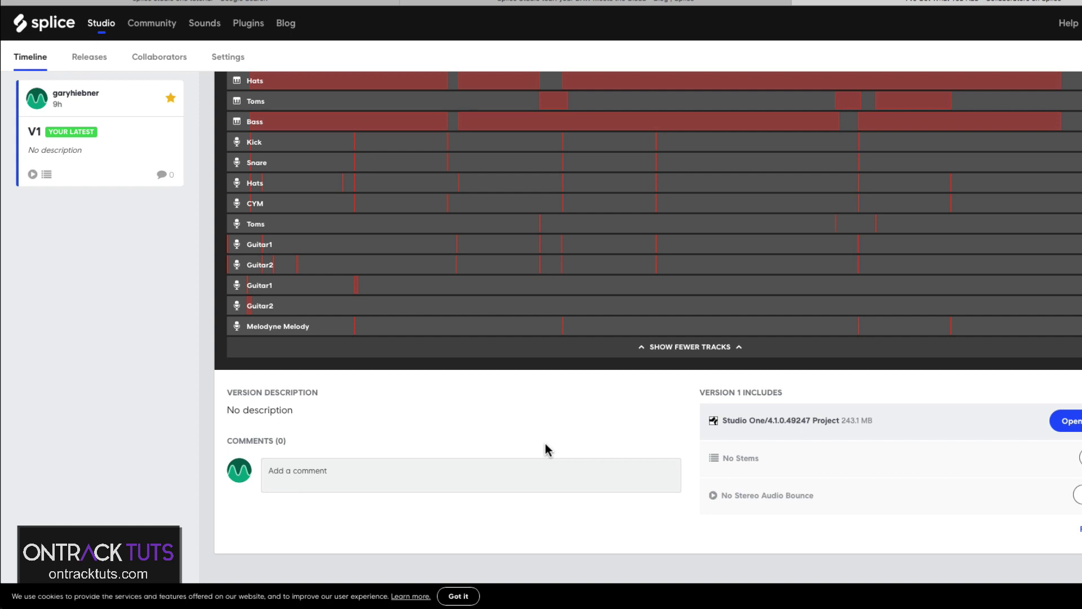
- Post the comment 'Awesome, I really like the part at 2:00' on Version 1
left_click(305, 474)
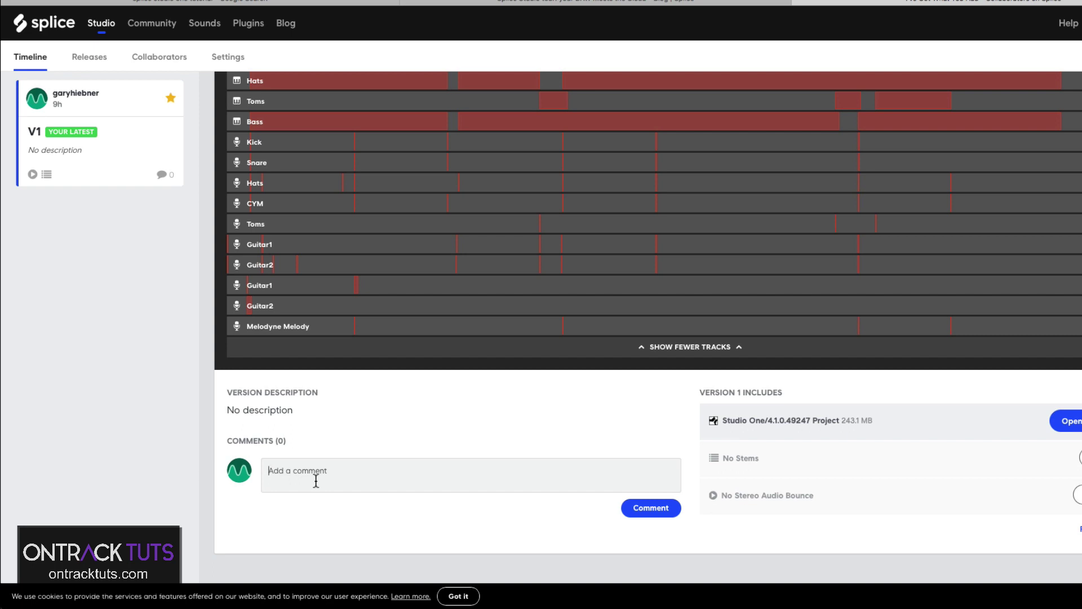
type("Awesome, I really like the part at 2:00")
left_click(651, 507)
scroll(524, 512, "down", 1)
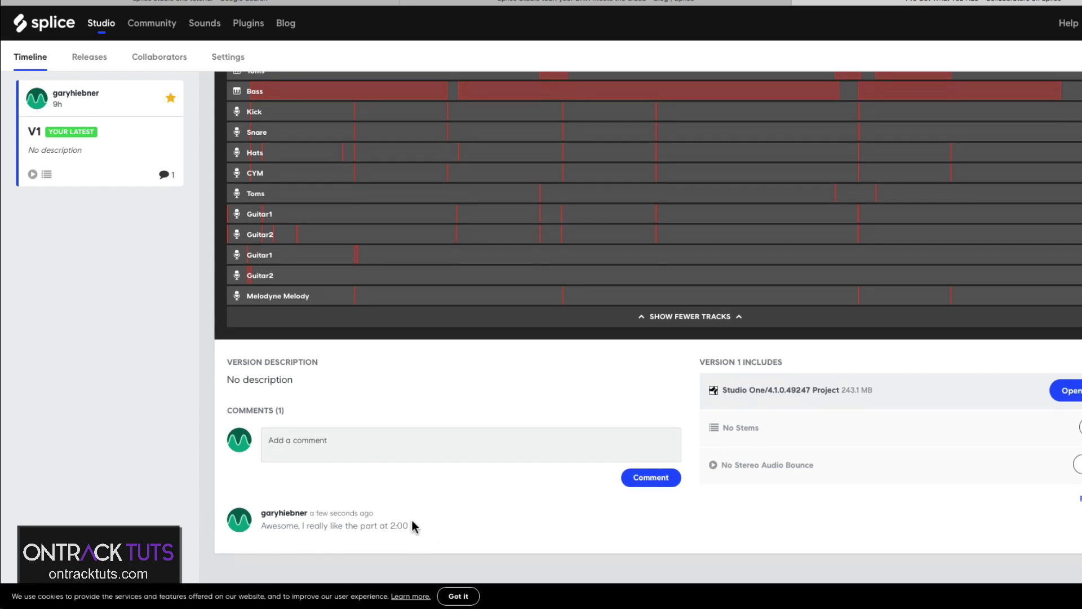
scroll(433, 520, "up", 4)
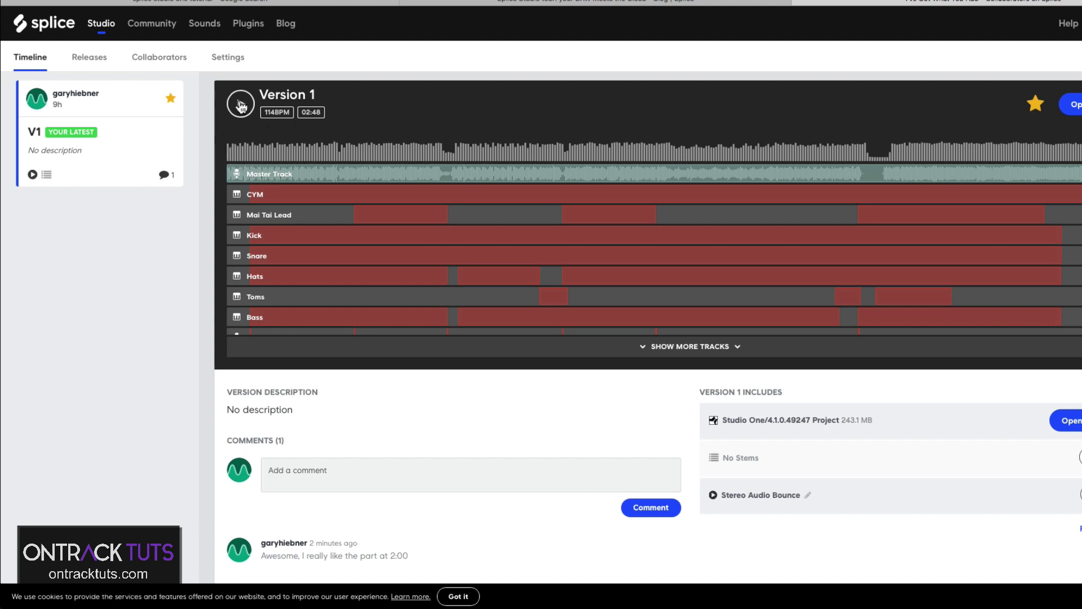
- Play Version 1's preview, skip ahead on the waveform, and pause it at 1:21
left_click(245, 107)
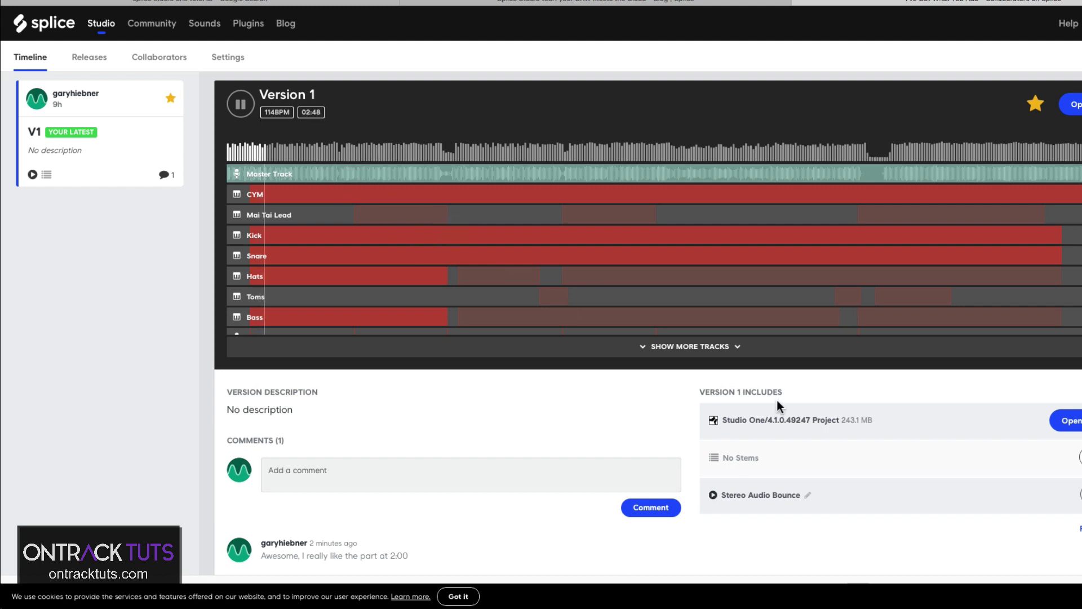
left_click(676, 351)
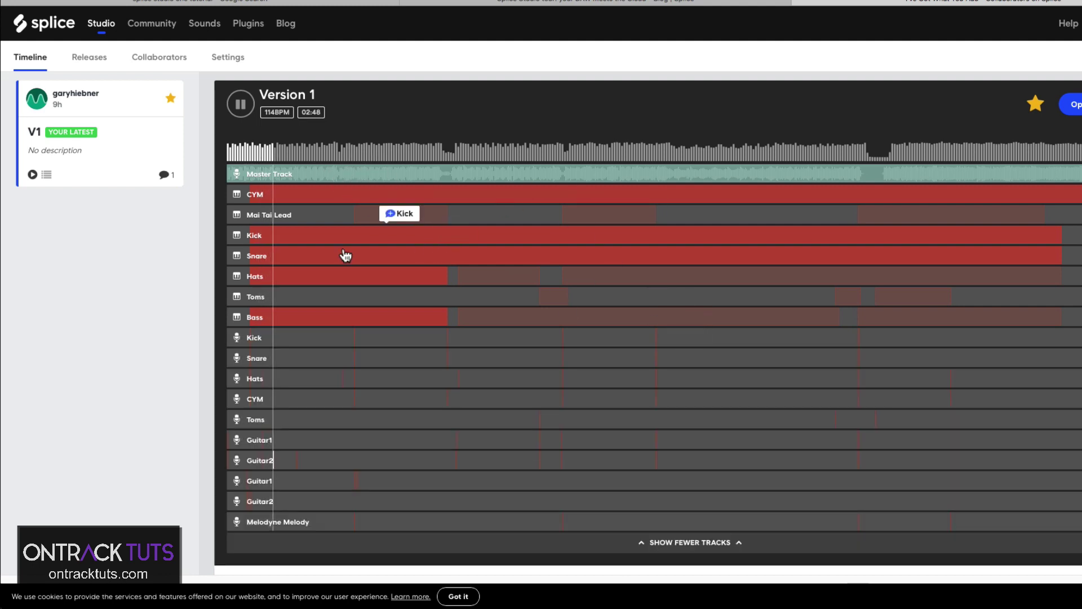
left_click(538, 157)
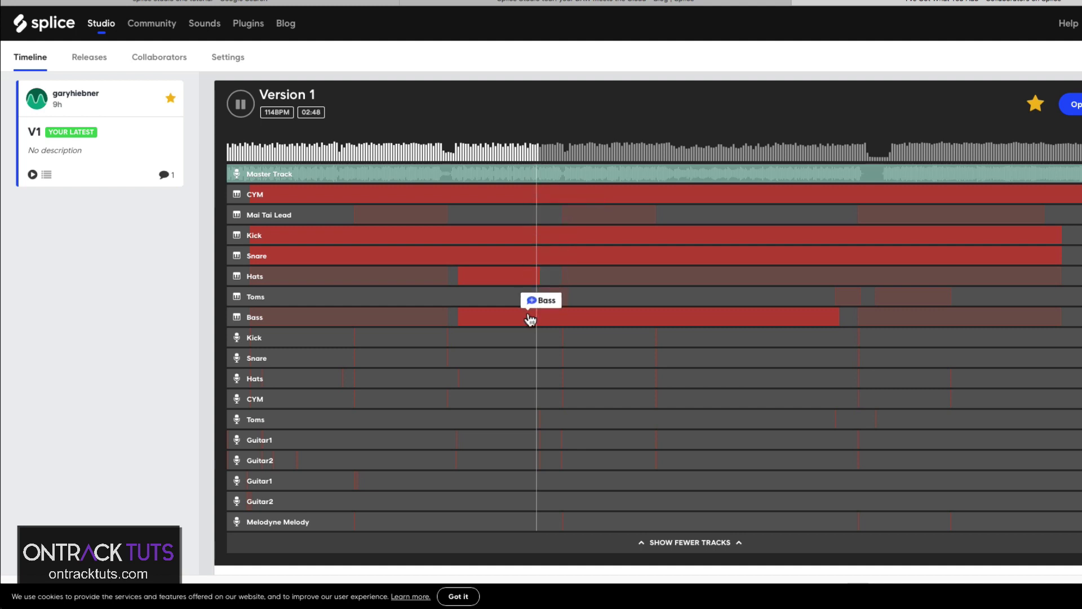
left_click(699, 162)
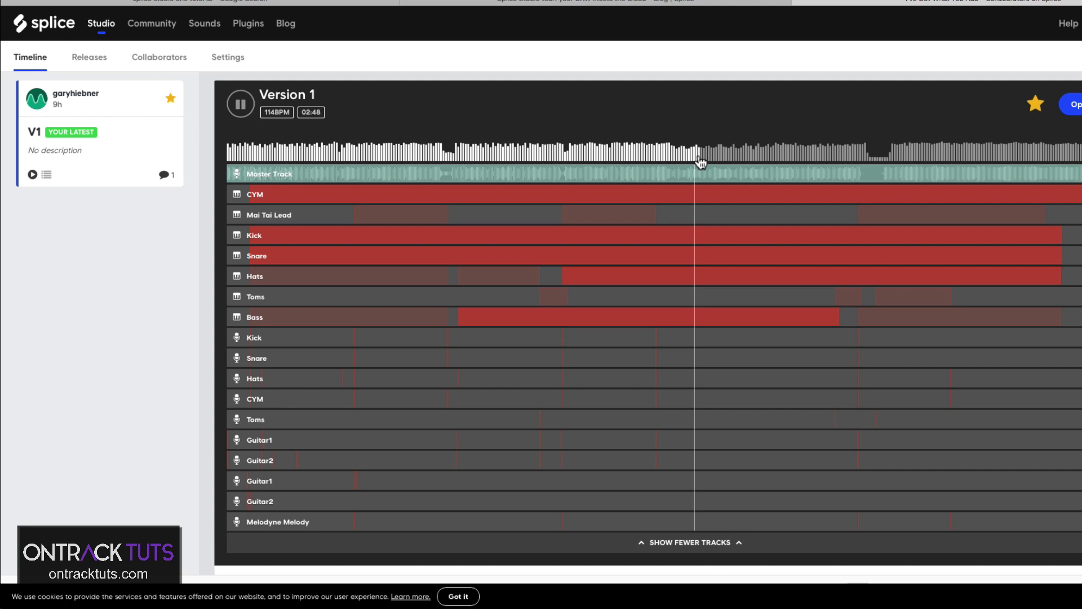
left_click(705, 541)
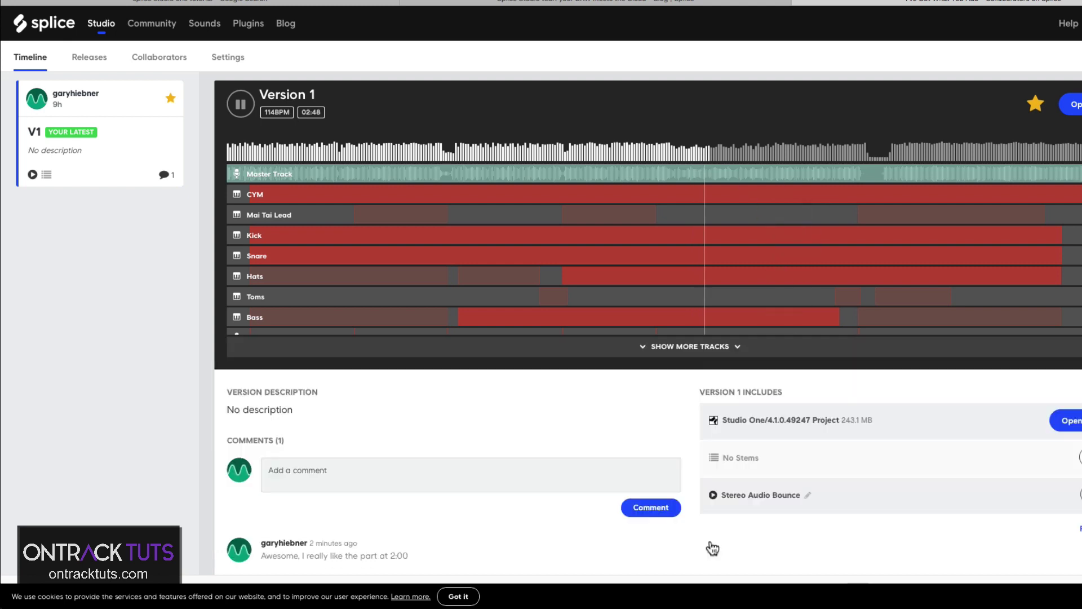
left_click(232, 104)
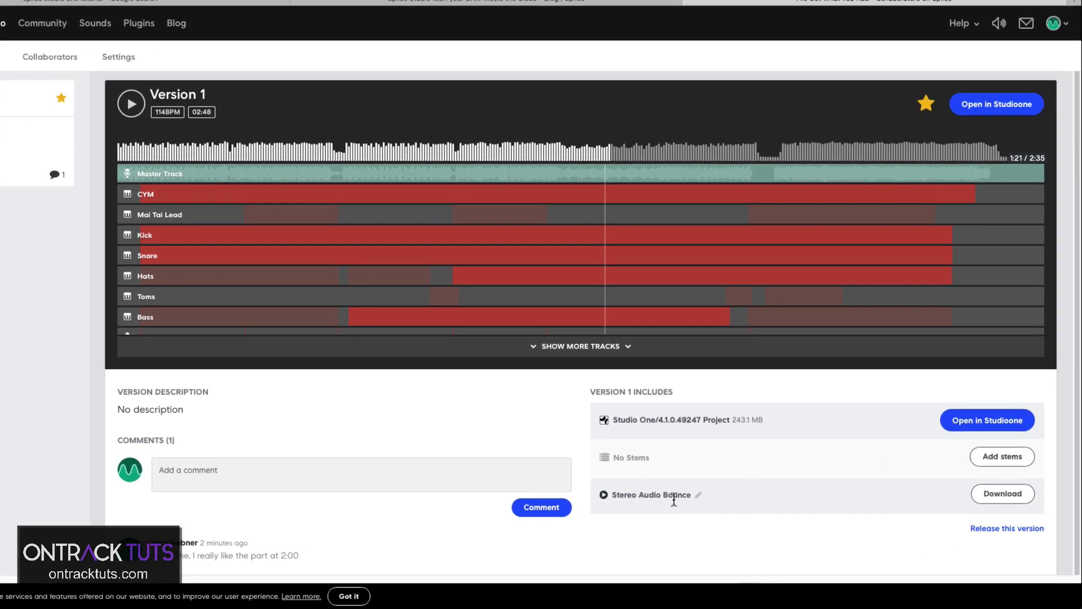